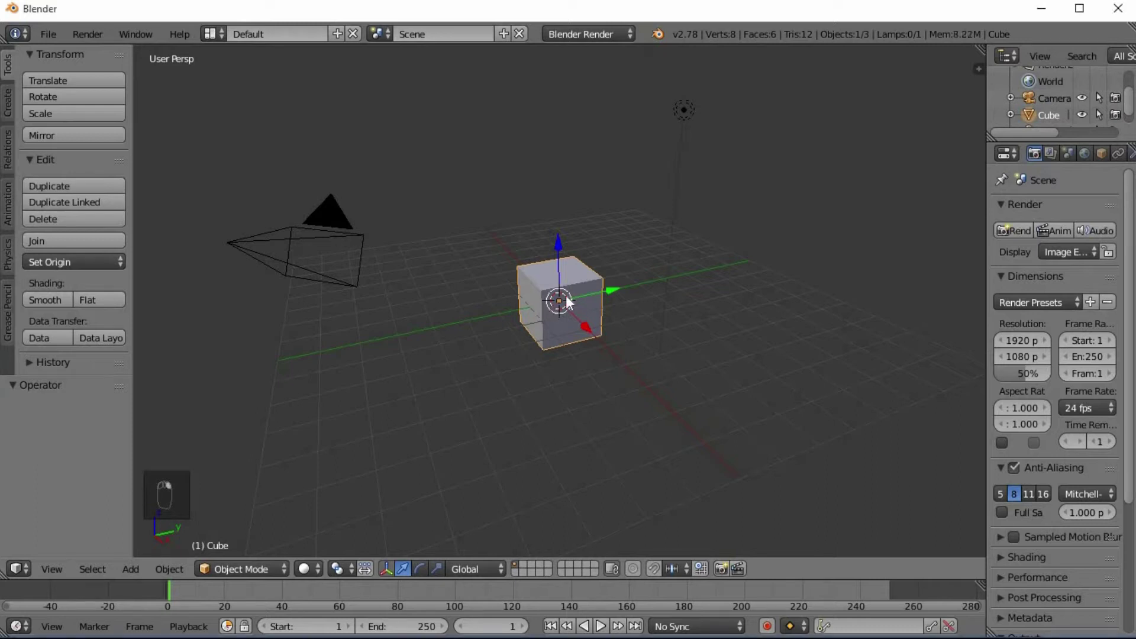
Delete the default cube and add a text object at the scene origin.
key("Delete")
left_click(565, 295)
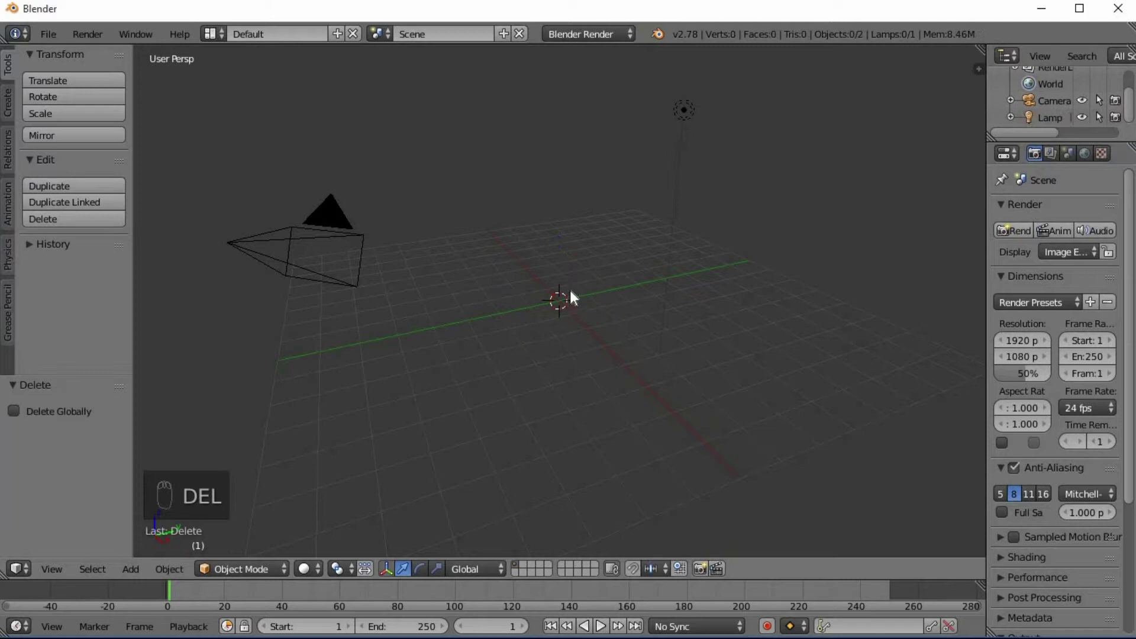
key("shift+a")
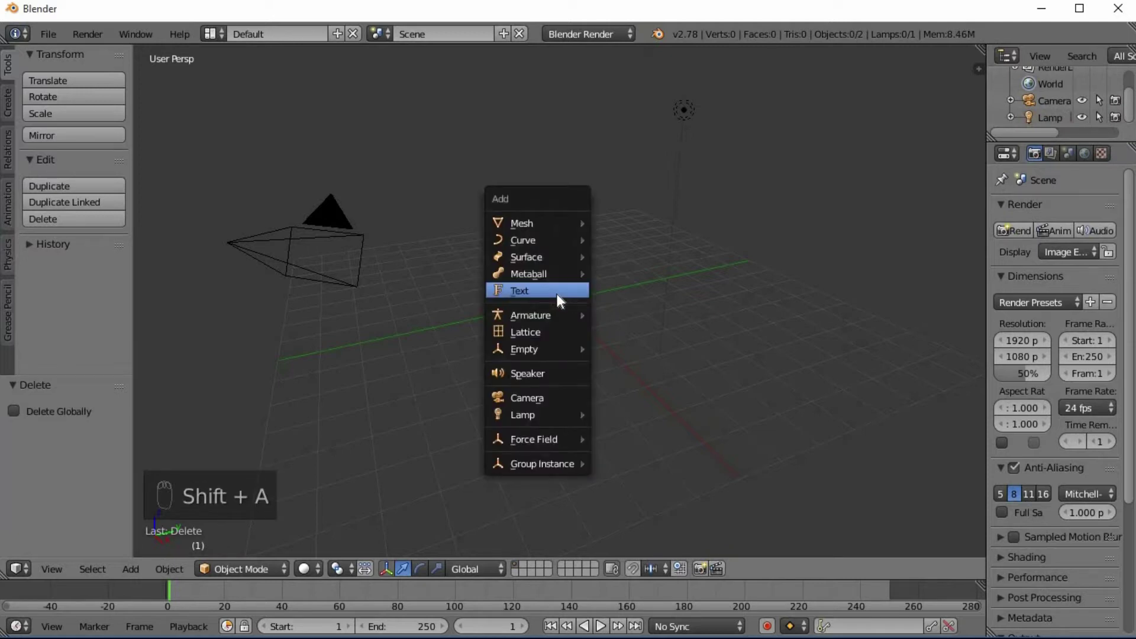
left_click(530, 294)
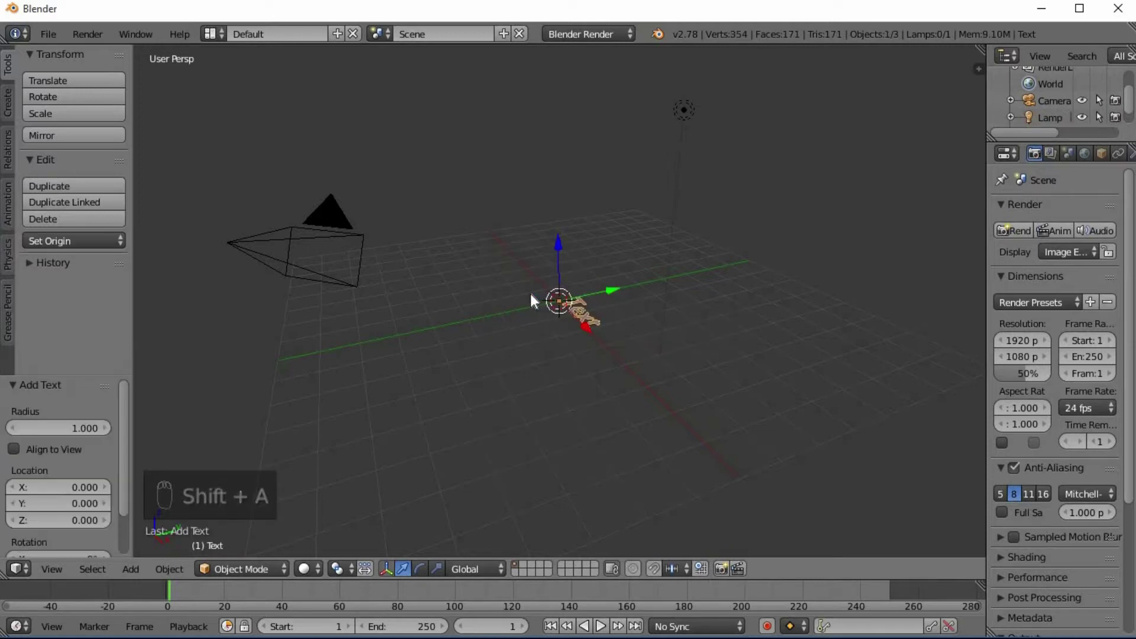
scroll(577, 352, "up", 5)
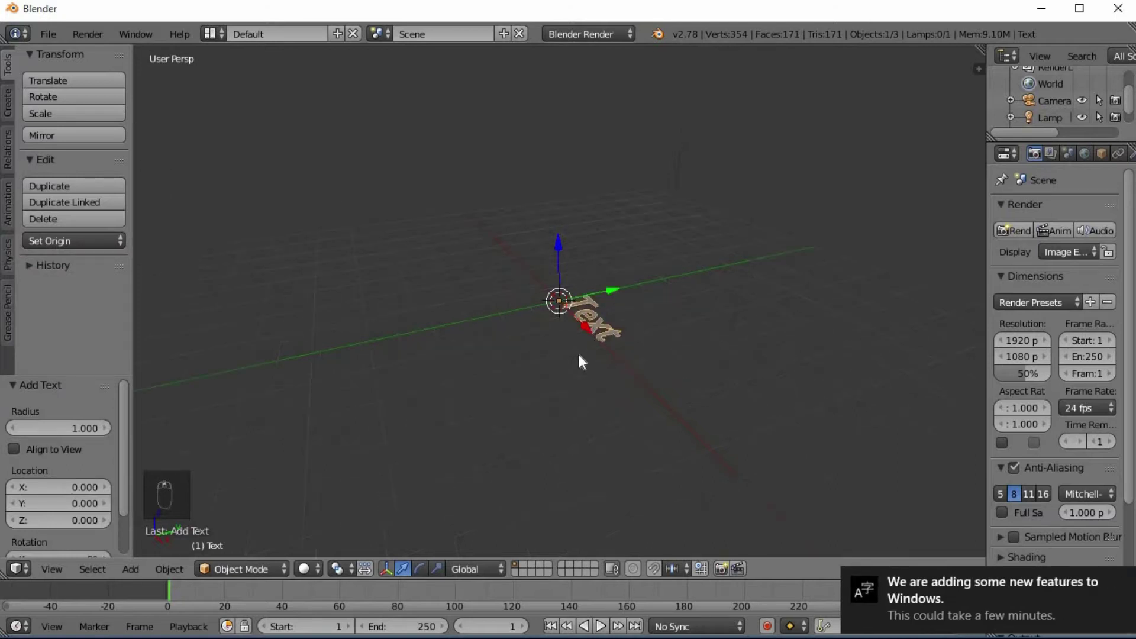
scroll(580, 351, "up", 2)
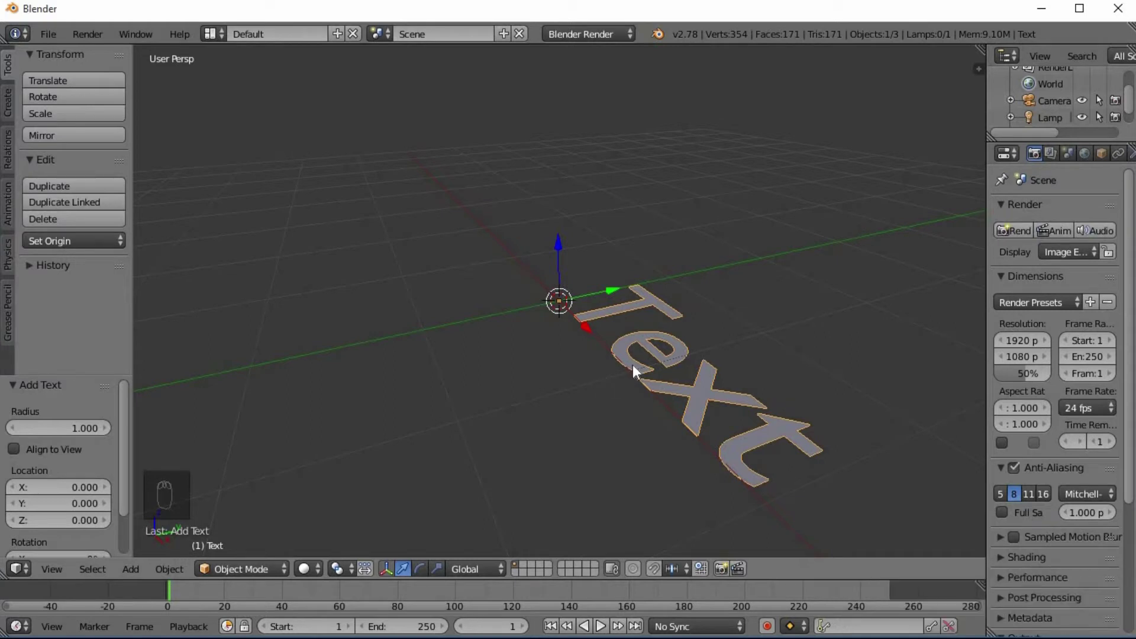
Replace the text object's default wording with BRONZE in Edit Mode and return to Object Mode.
left_click(228, 569)
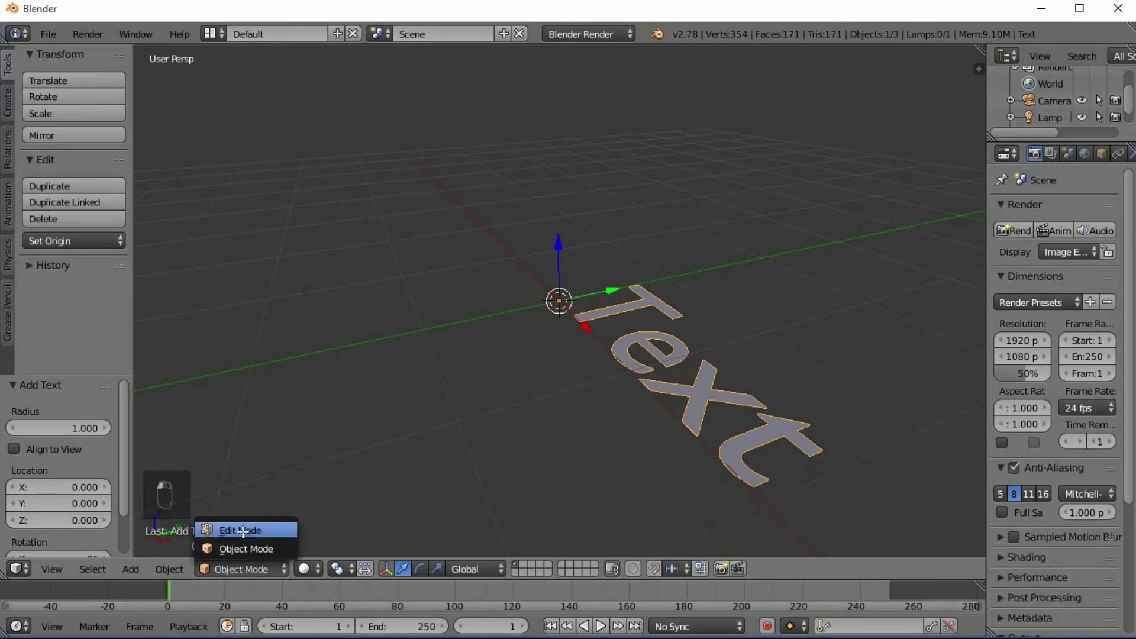
left_click(240, 530)
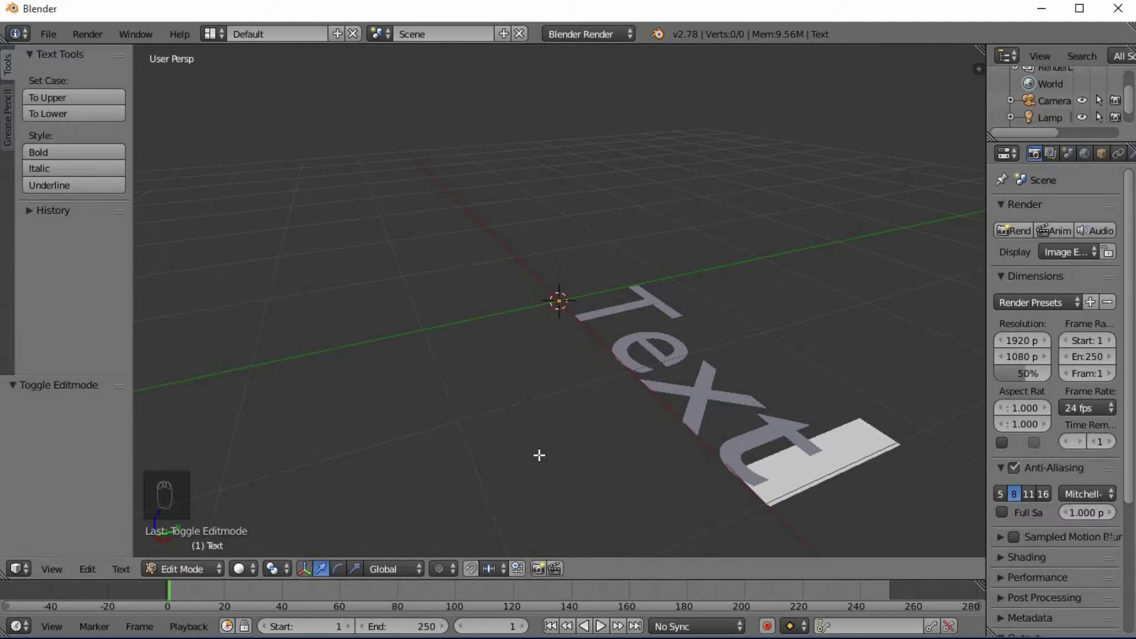
key("BackSpace")
key("BackSpace")
key("BackSpace")
key("BackSpace")
key("BackSpace")
key("BackSpace")
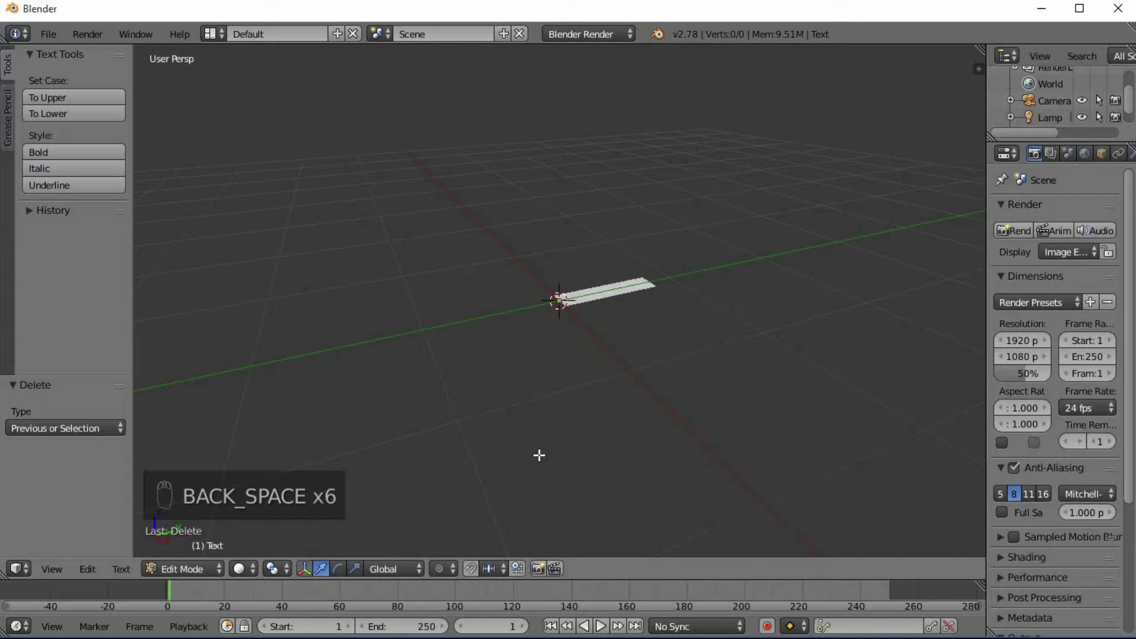
type("BRO")
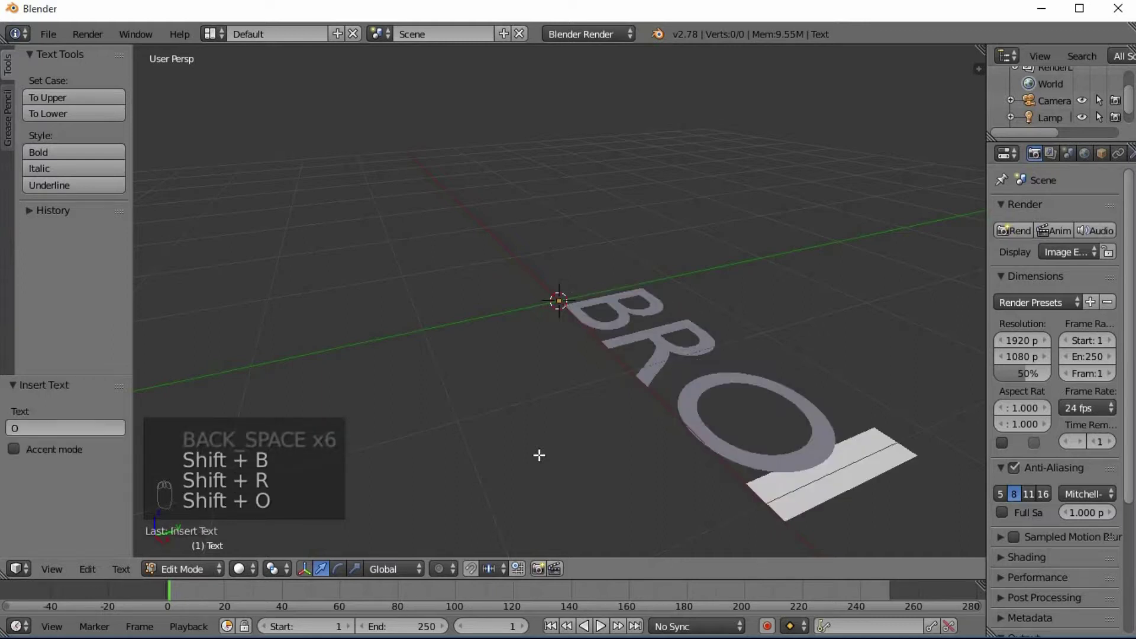
type("NZE")
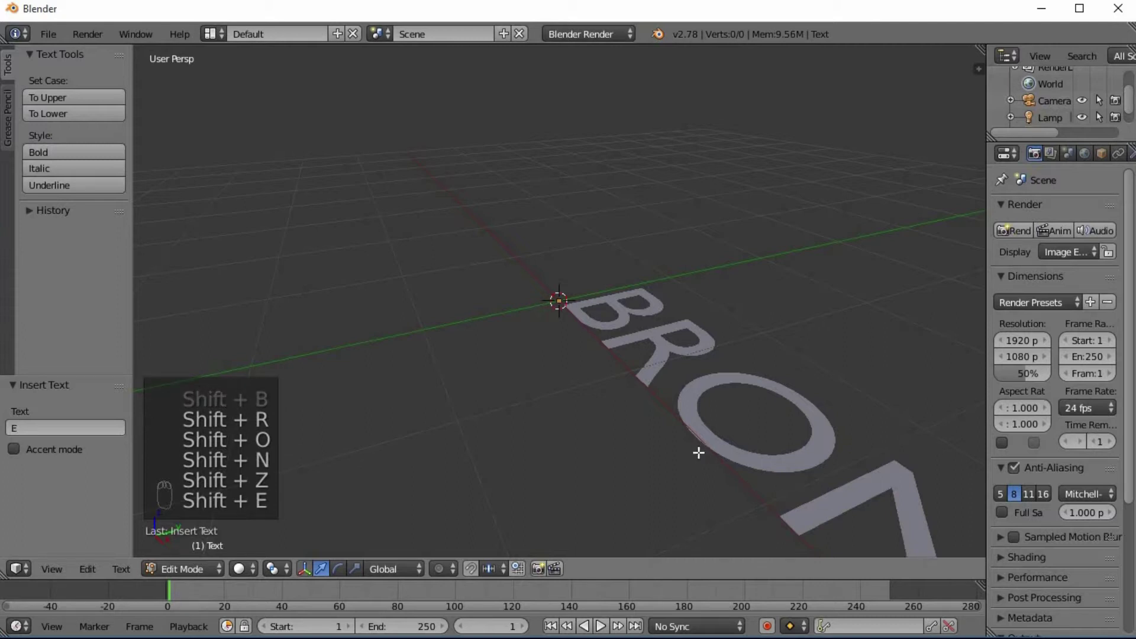
scroll(694, 447, "down", 2)
scroll(695, 447, "down", 3)
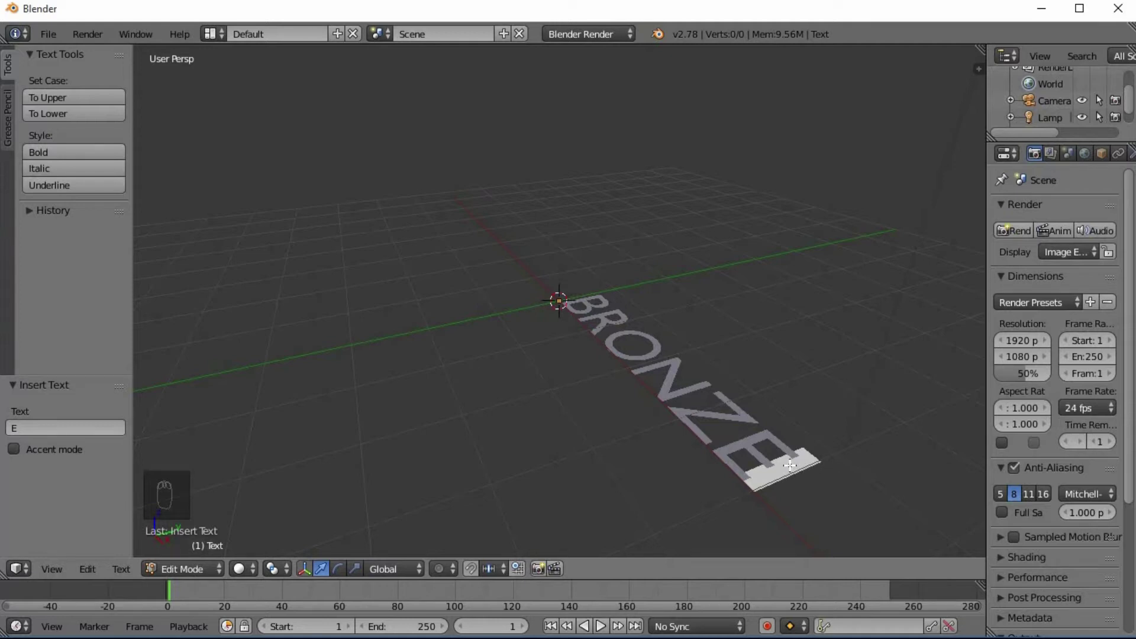
left_click(174, 563)
left_click(195, 548)
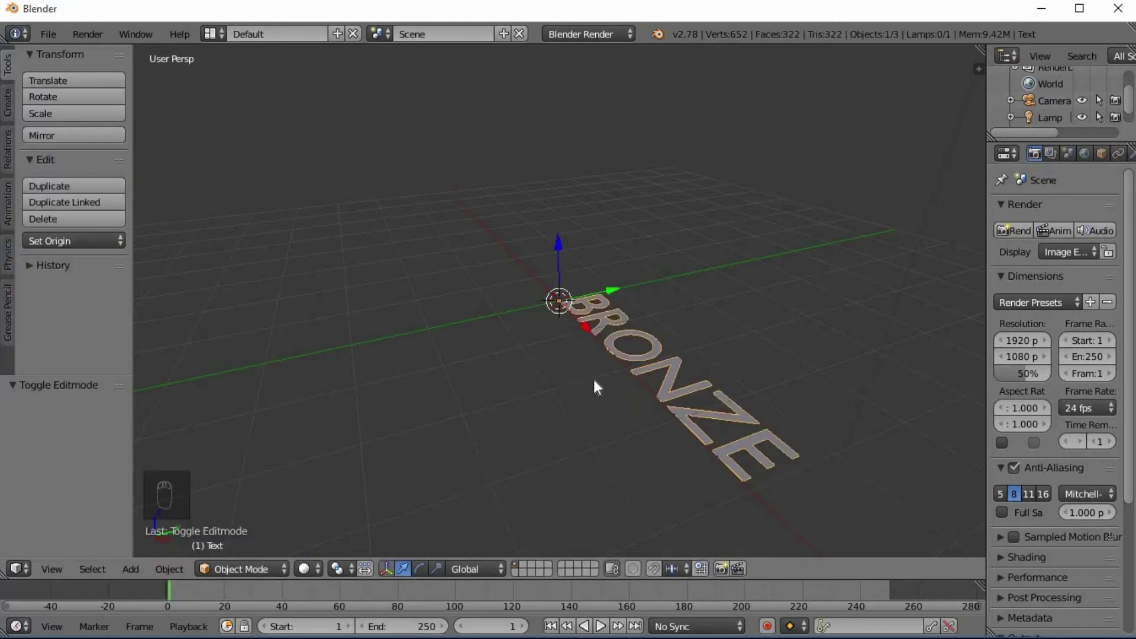
Rotate the BRONZE text 90° about the global X axis so it stands upright.
key("r")
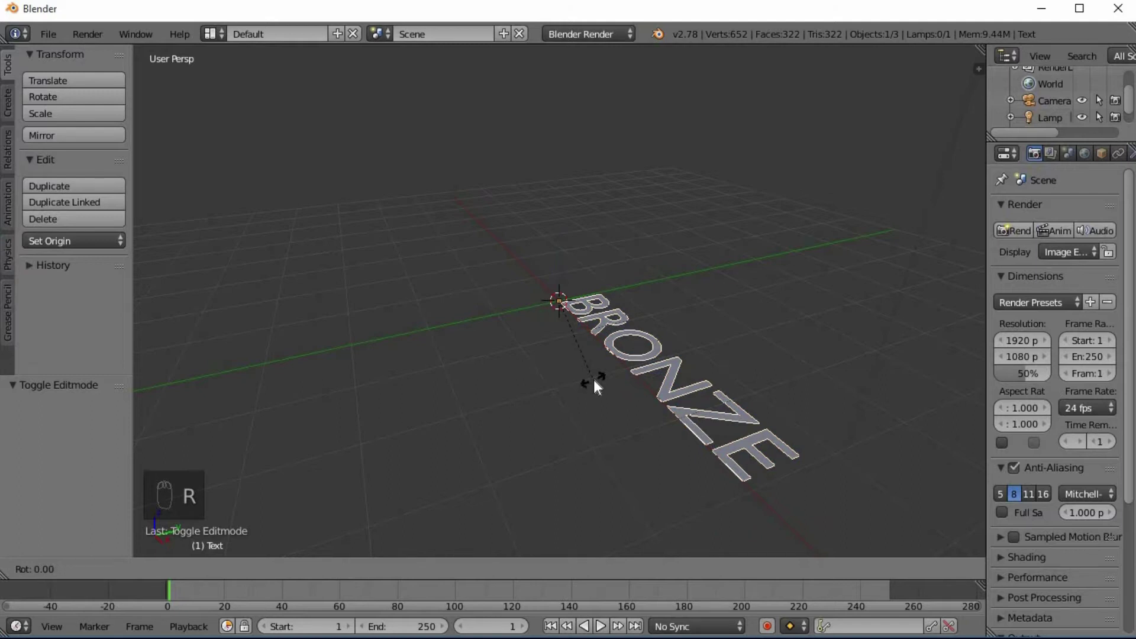
key("x")
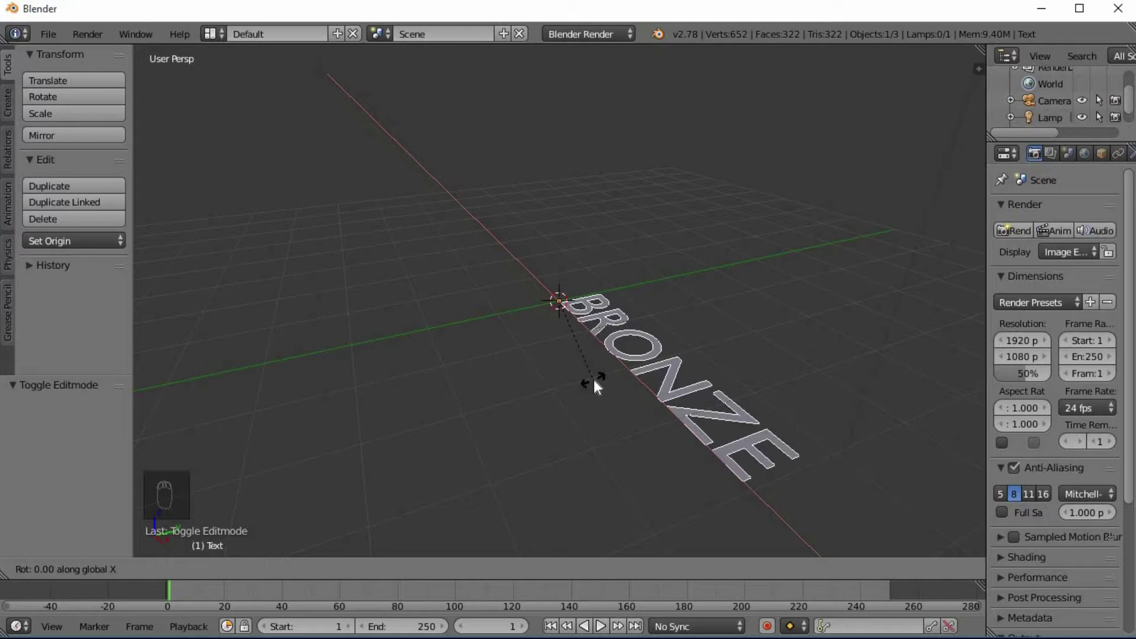
type("90")
key("Return")
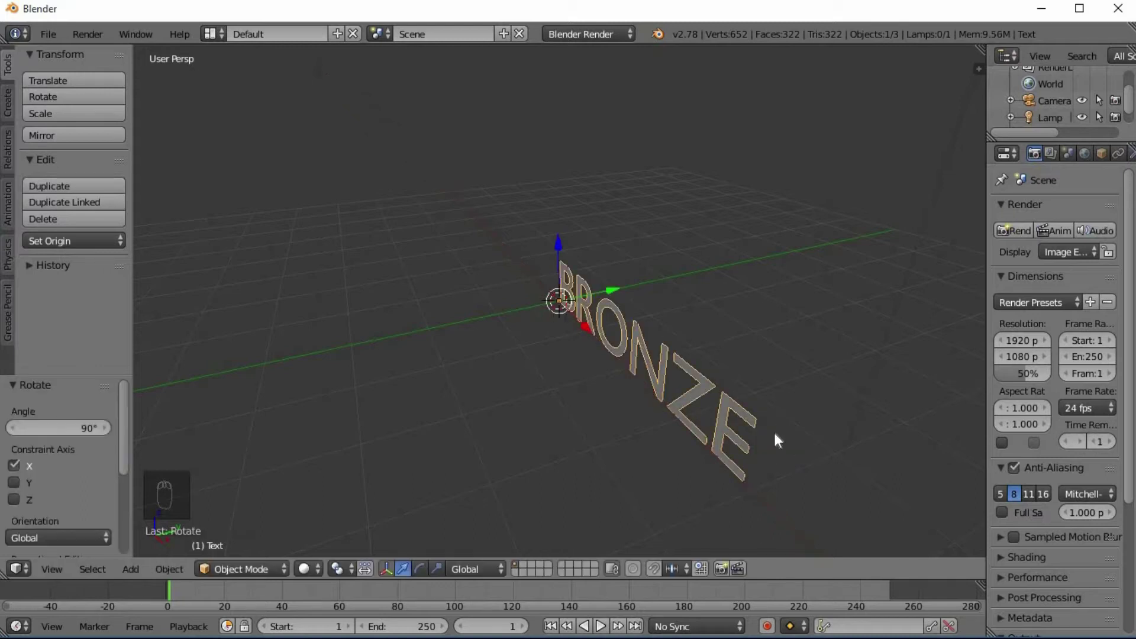
Widen the properties area and set the BRONZE text's geometry extrusion to 0.1.
middle_click_drag(773, 430, 627, 451)
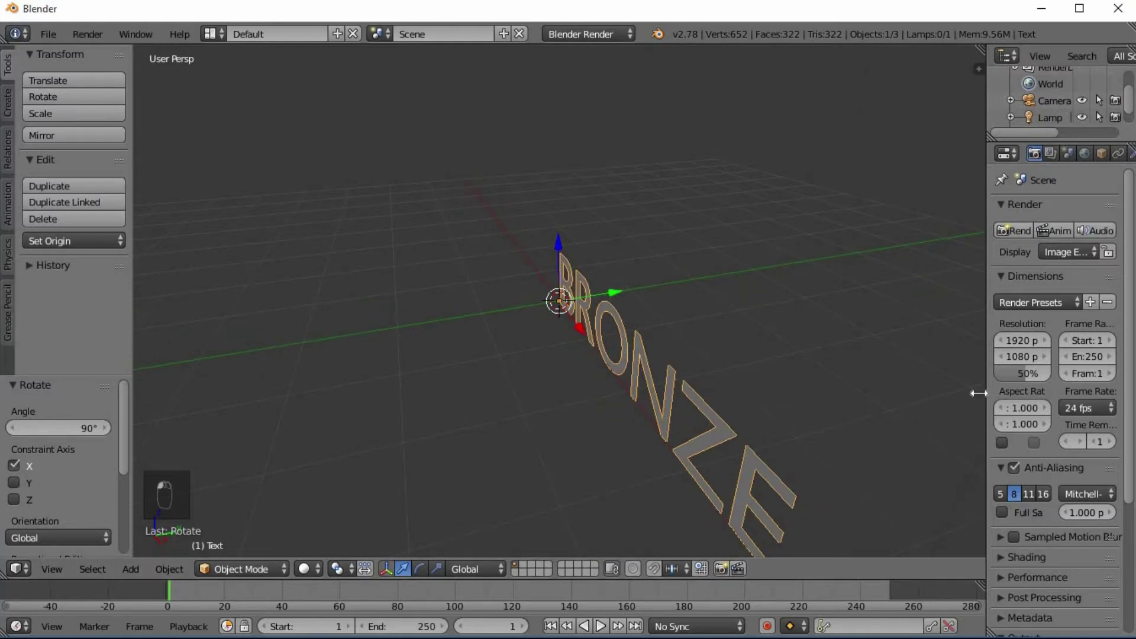
left_click_drag(976, 393, 882, 392)
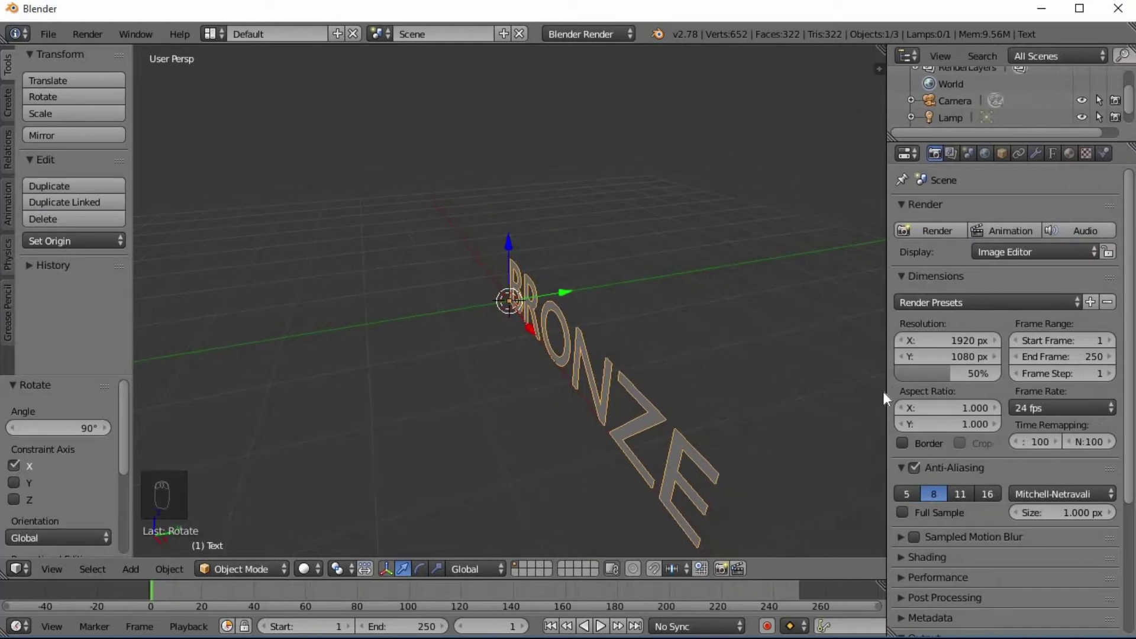
left_click(1052, 154)
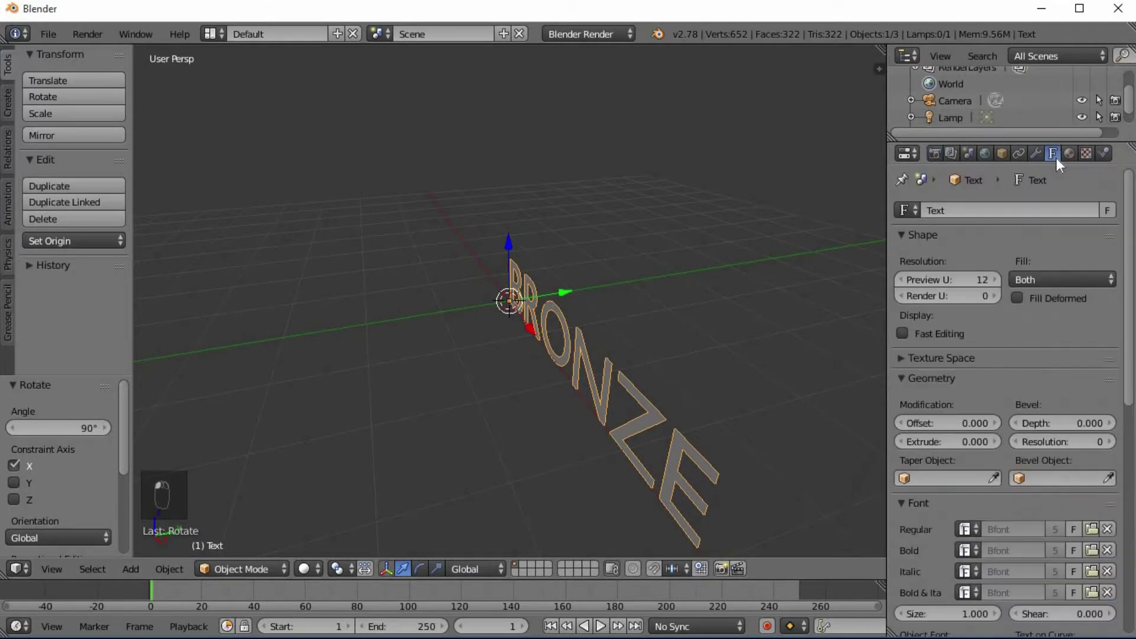
left_click(939, 443)
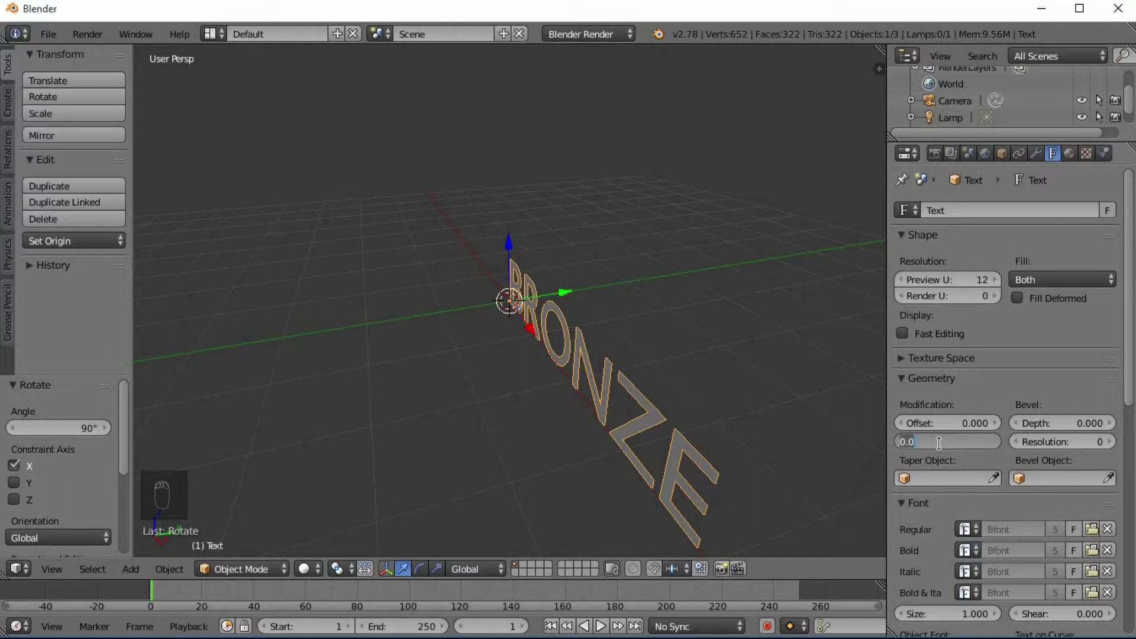
type("0.1")
key("Return")
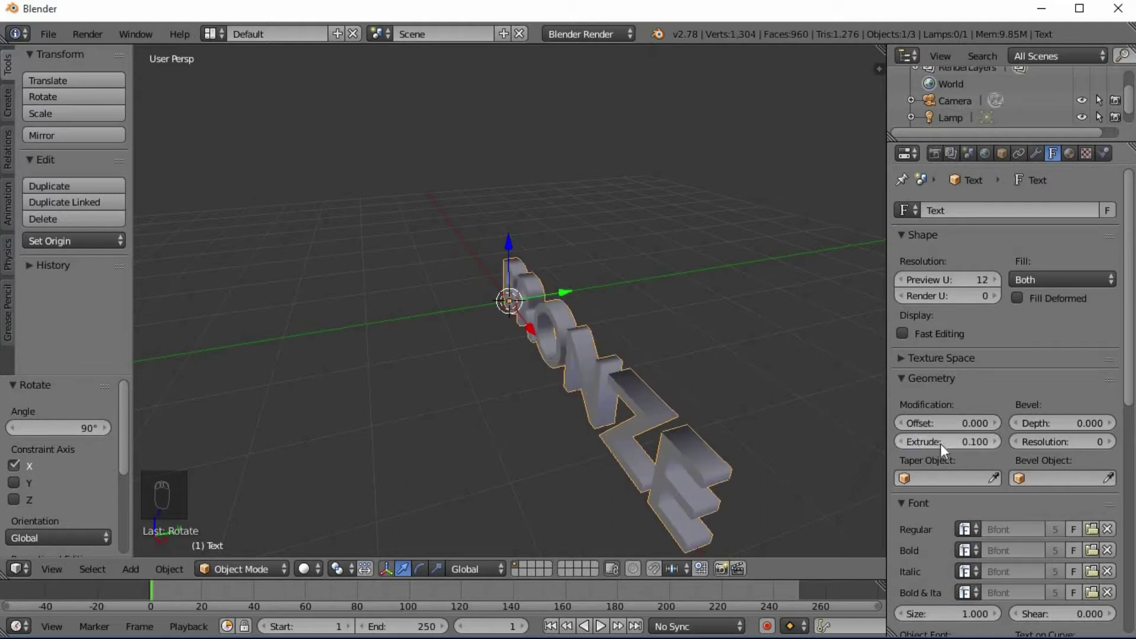
key("ctrl+z")
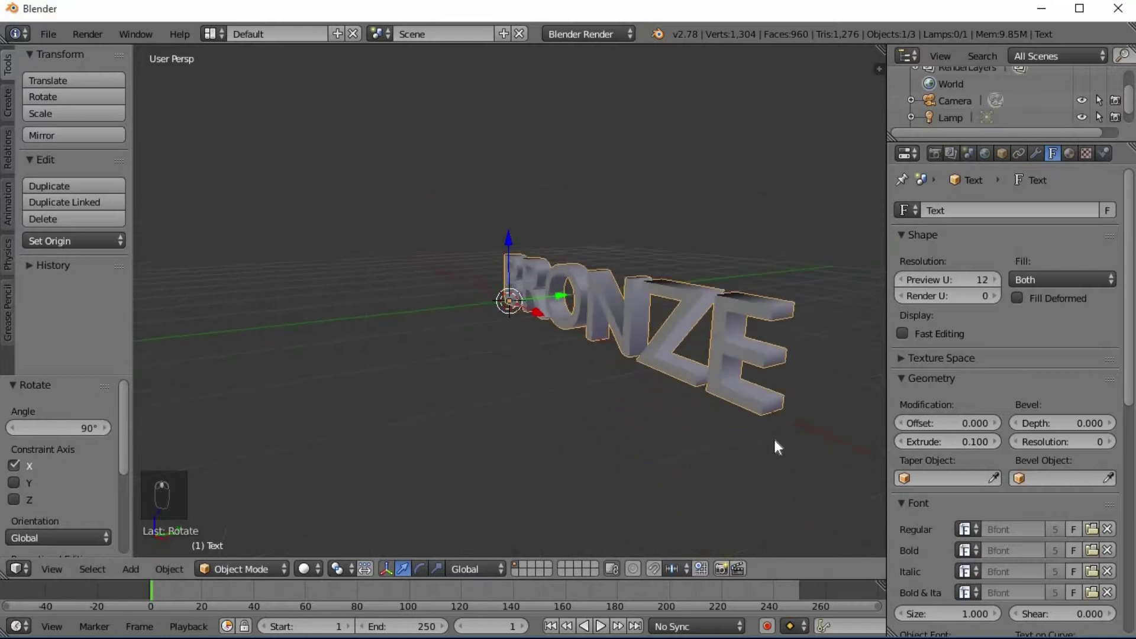
key("ctrl+shift+z")
mouse_move(741, 442)
middle_mouse_down()
mouse_move(745, 413)
mouse_move(743, 425)
middle_mouse_up()
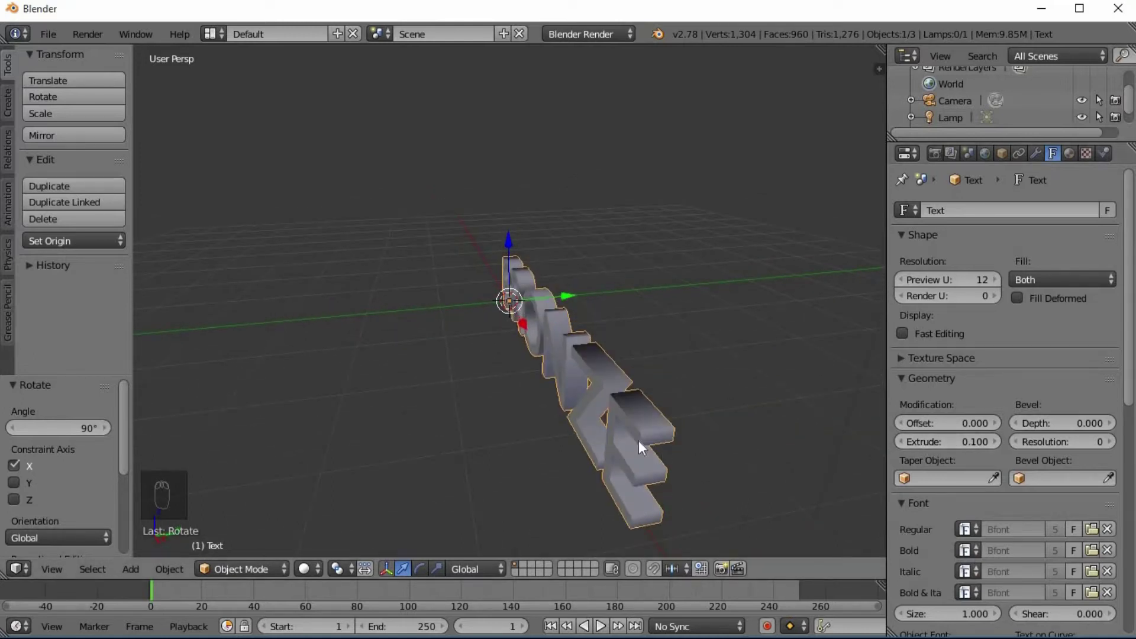
Set the bevel depth of the BRONZE text to 0.02 and inspect the bevelled edges.
scroll(636, 439, "up", 2)
scroll(644, 445, "down", 2)
left_click(1072, 422)
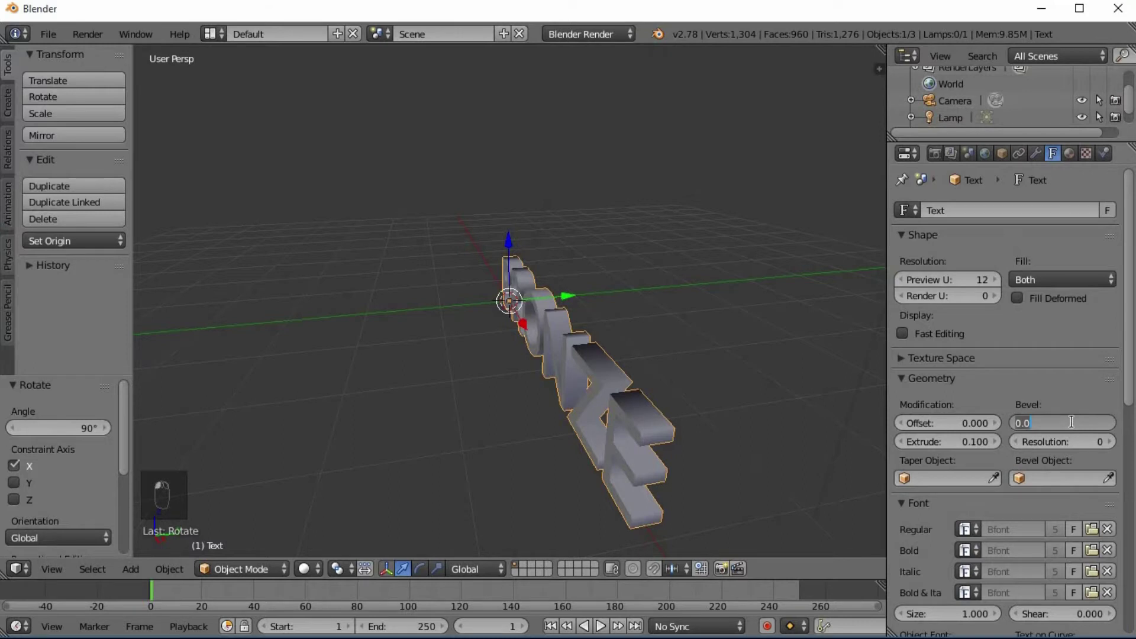
type("0.02")
key("Return")
scroll(690, 475, "up", 2)
middle_click_drag(690, 476, 676, 444)
scroll(679, 440, "down", 2)
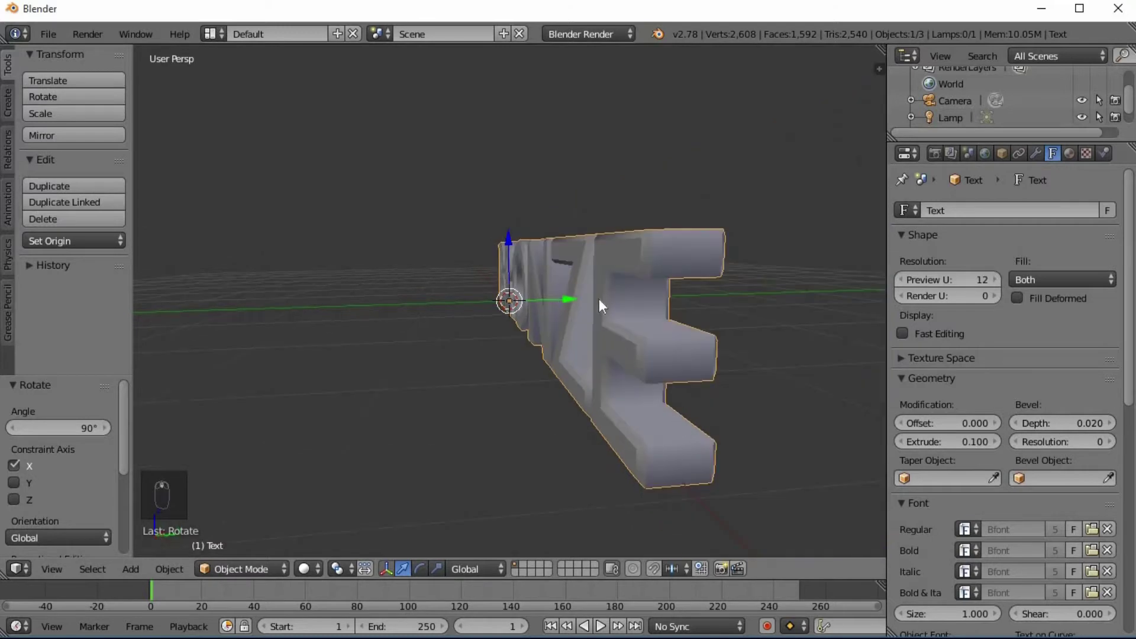
middle_click_drag(603, 264, 577, 336)
scroll(661, 339, "up", 2)
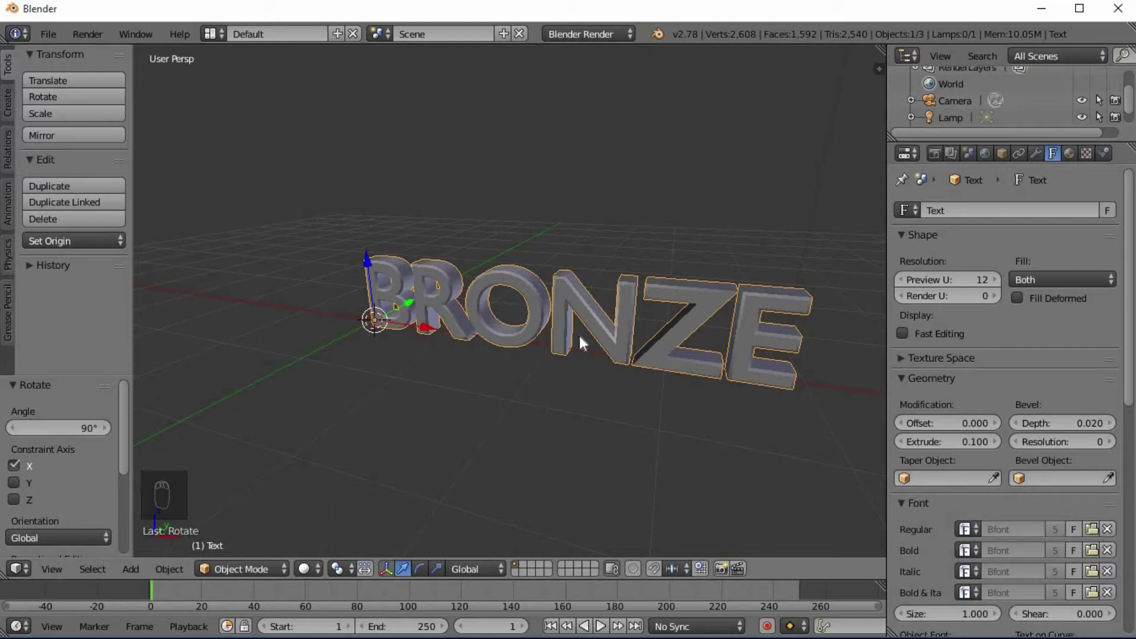
Check the BRONZE text in Edit Mode, then convert it to a mesh in Object Mode.
left_click(258, 569)
key("Tab")
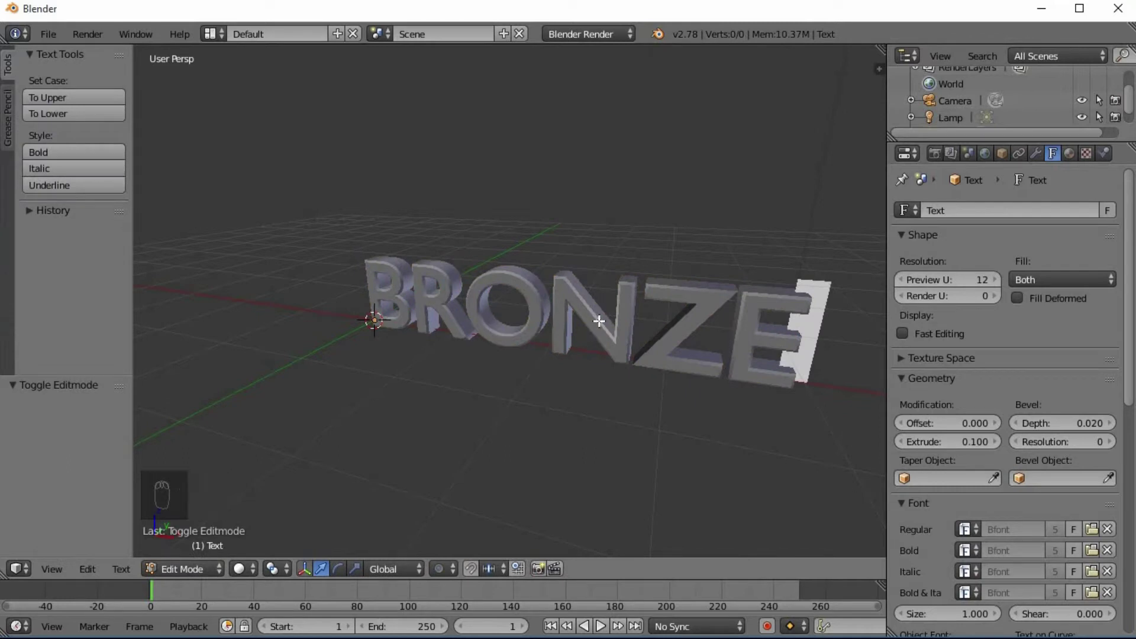
key("Tab")
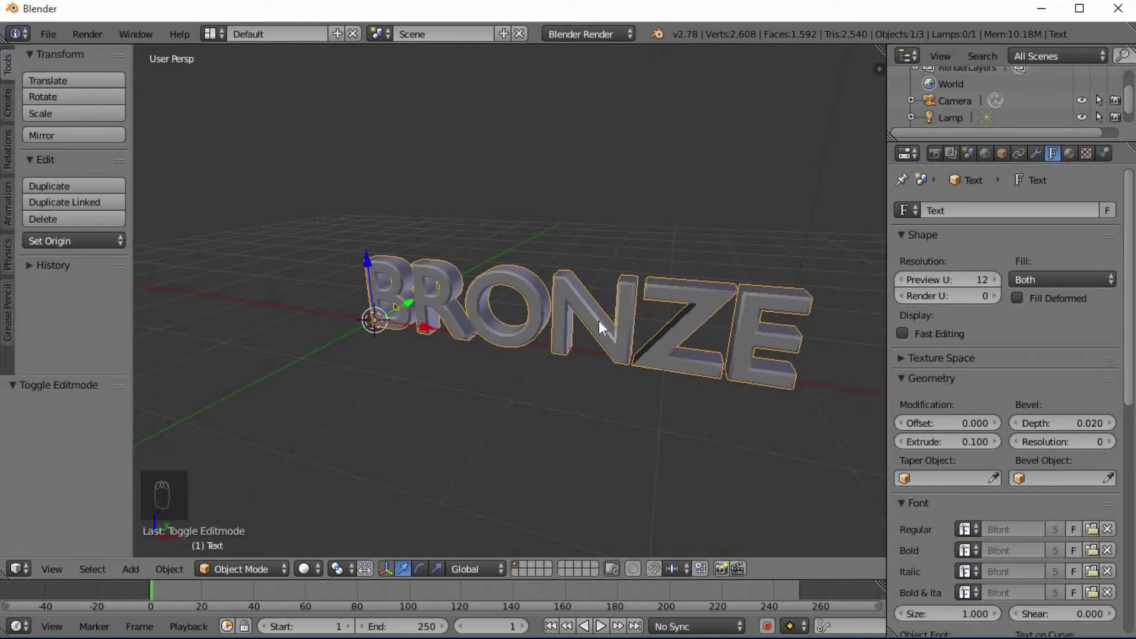
key("alt+c")
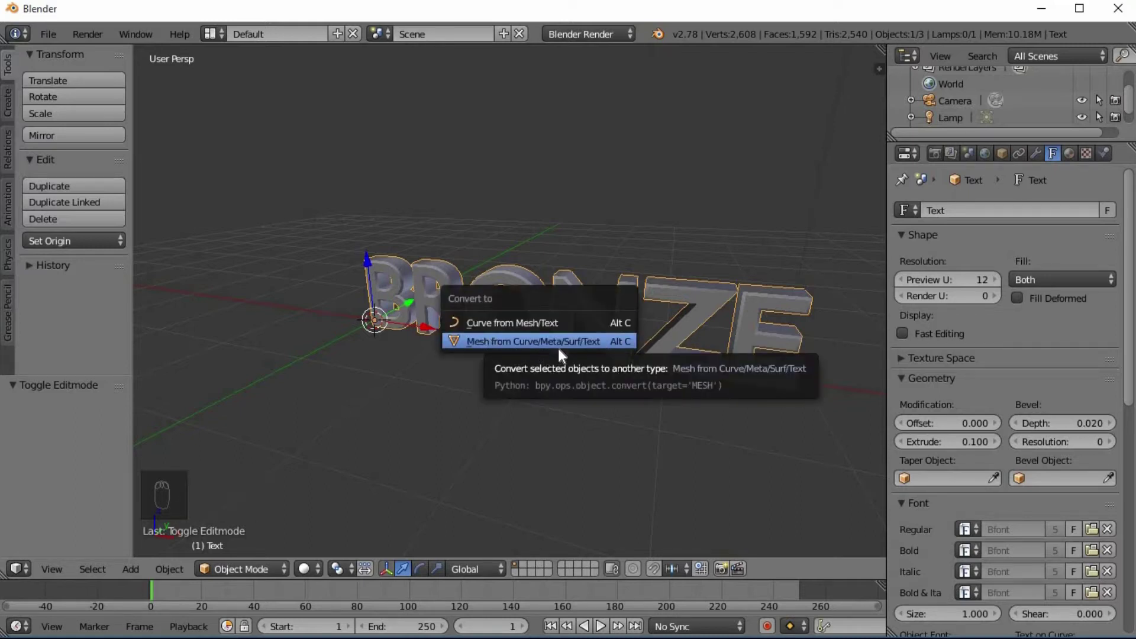
left_click(609, 346)
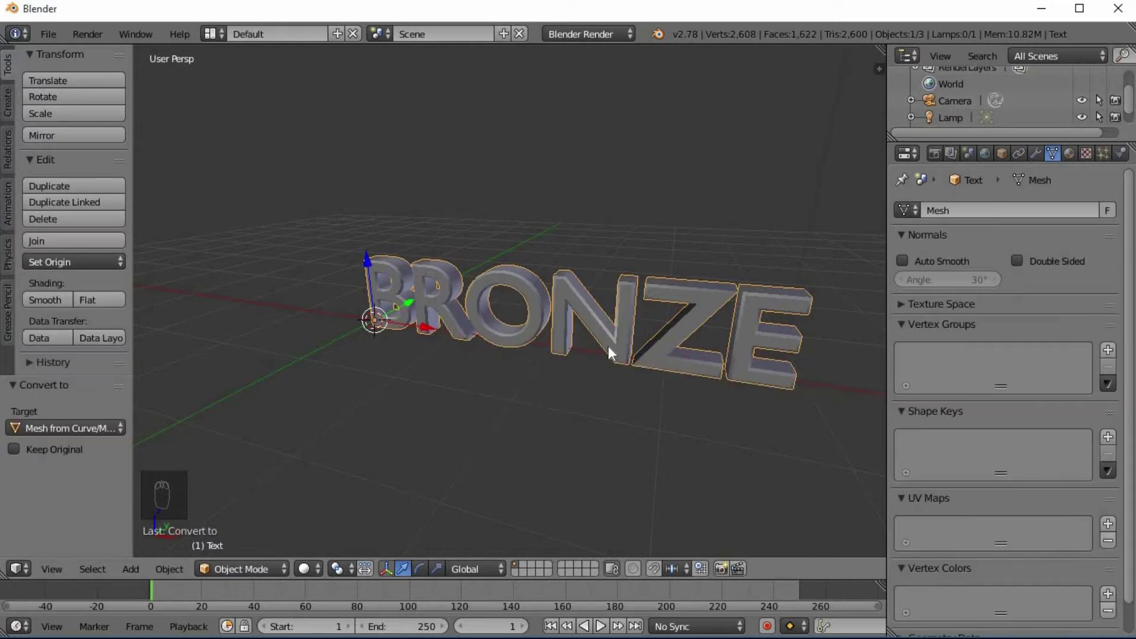
Switch the viewport shading to Wireframe to show the topology of the converted BRONZE mesh.
left_click(230, 566)
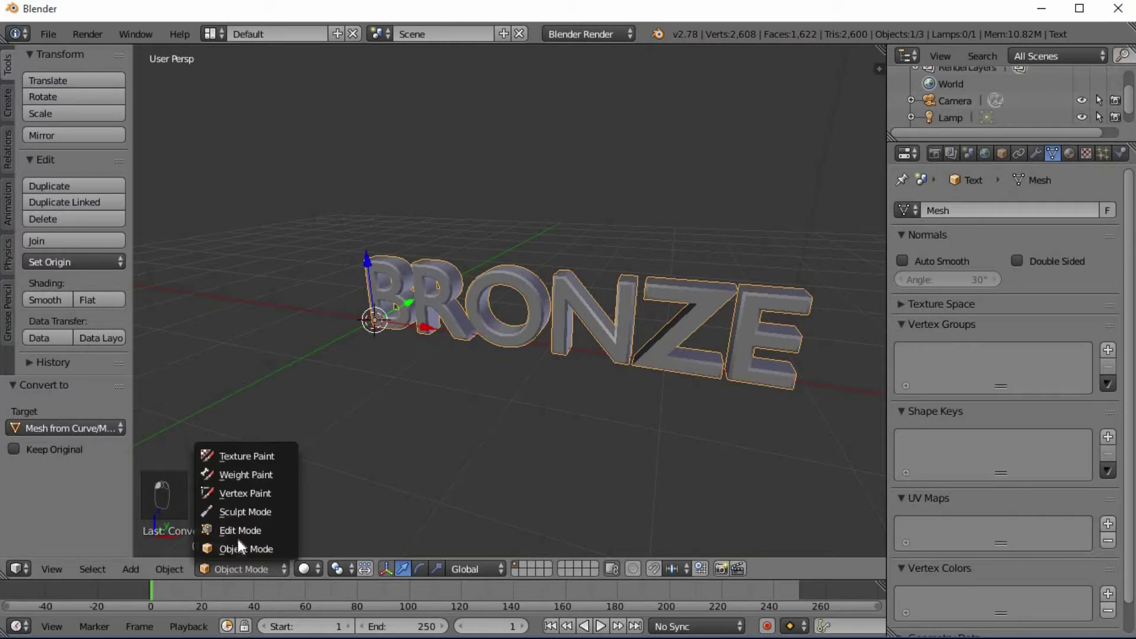
left_click(306, 571)
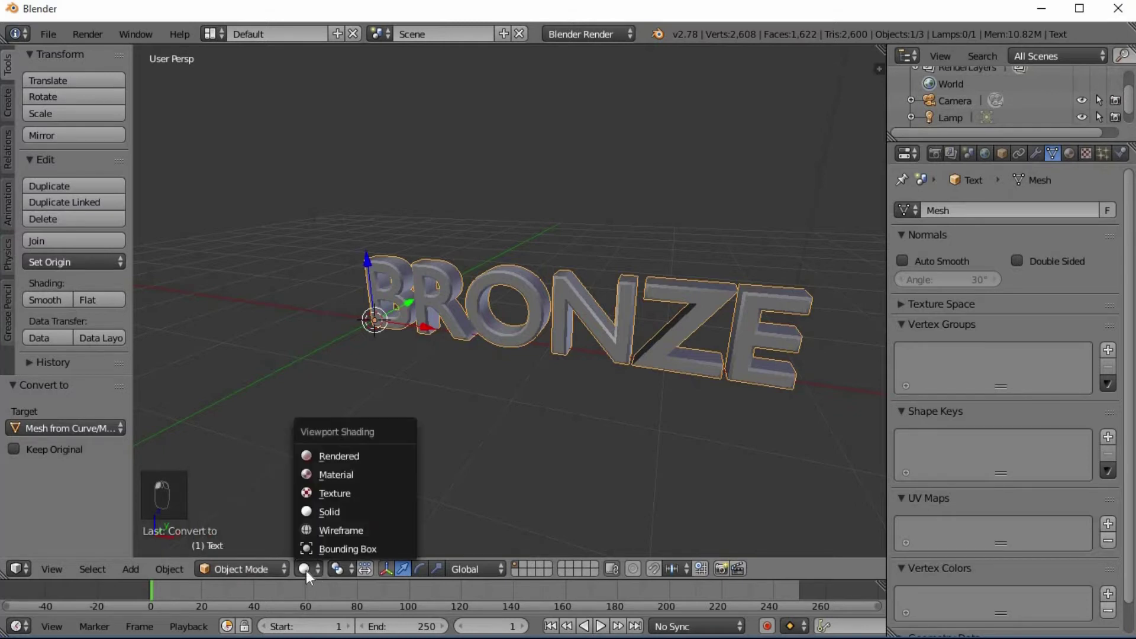
left_click(324, 533)
middle_click_drag(631, 370, 708, 355)
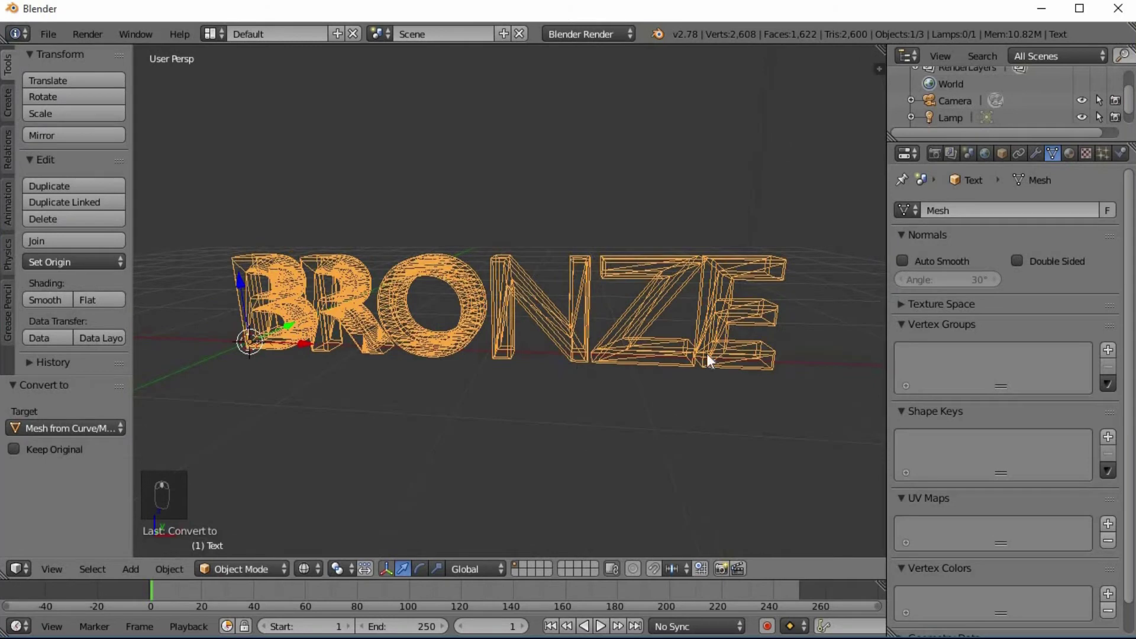
Add a Remesh modifier to the BRONZE mesh in Object Mode.
left_click(1037, 154)
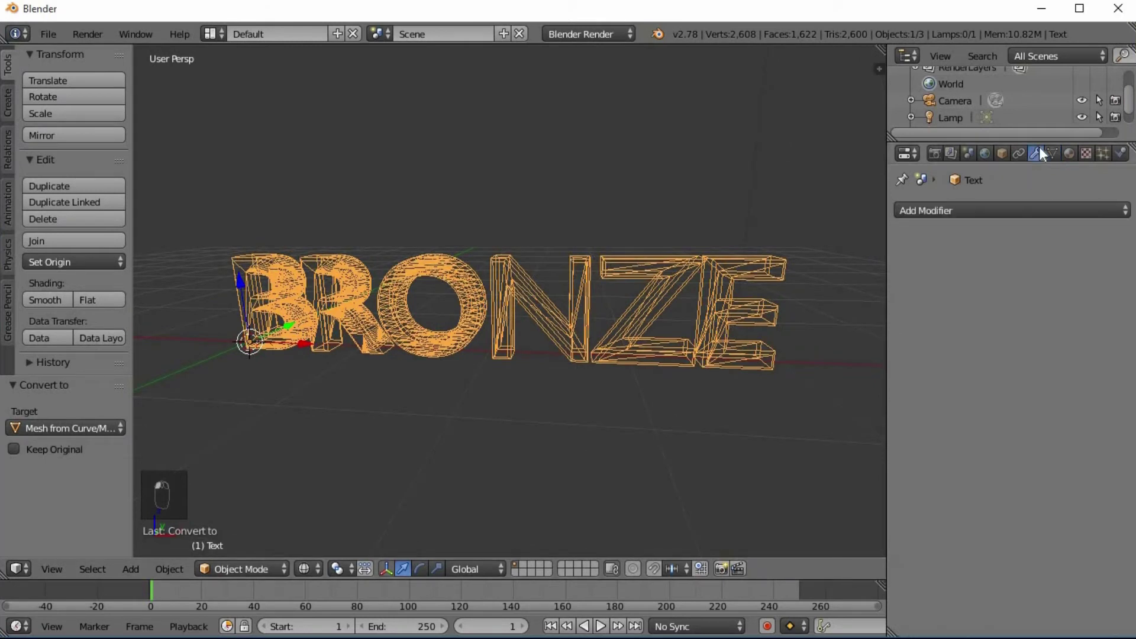
key("Tab")
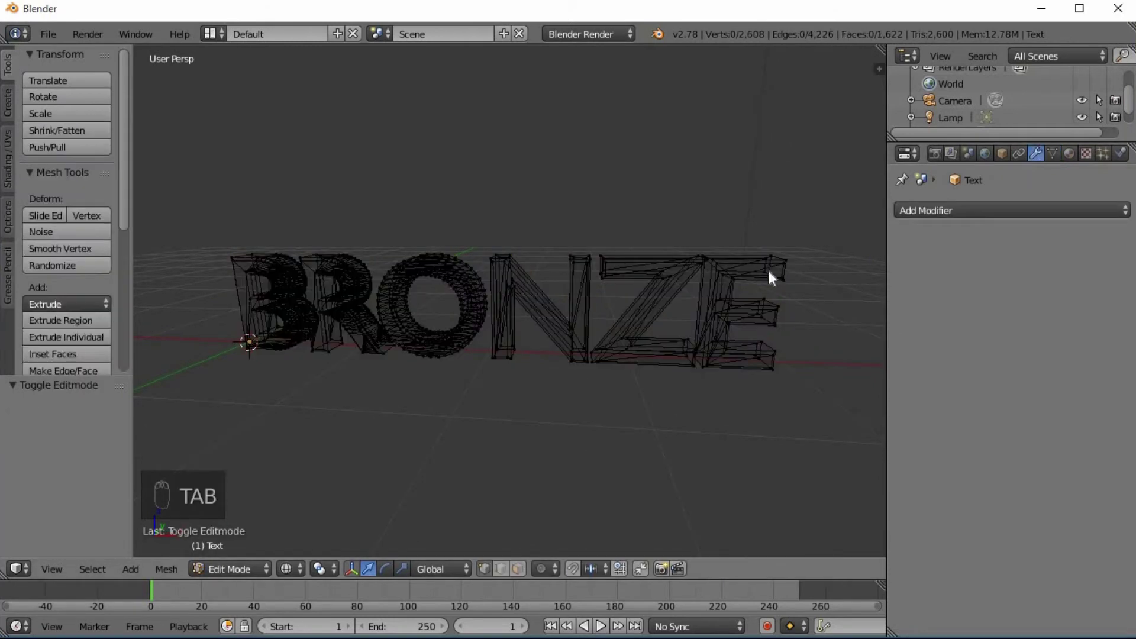
key("Tab")
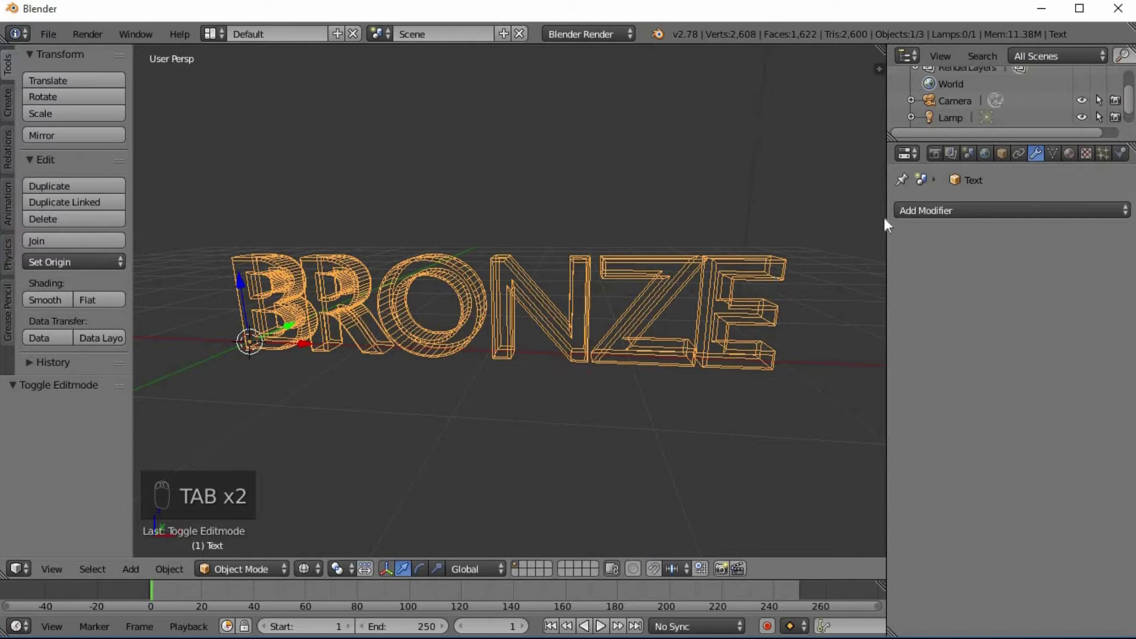
left_click(922, 210)
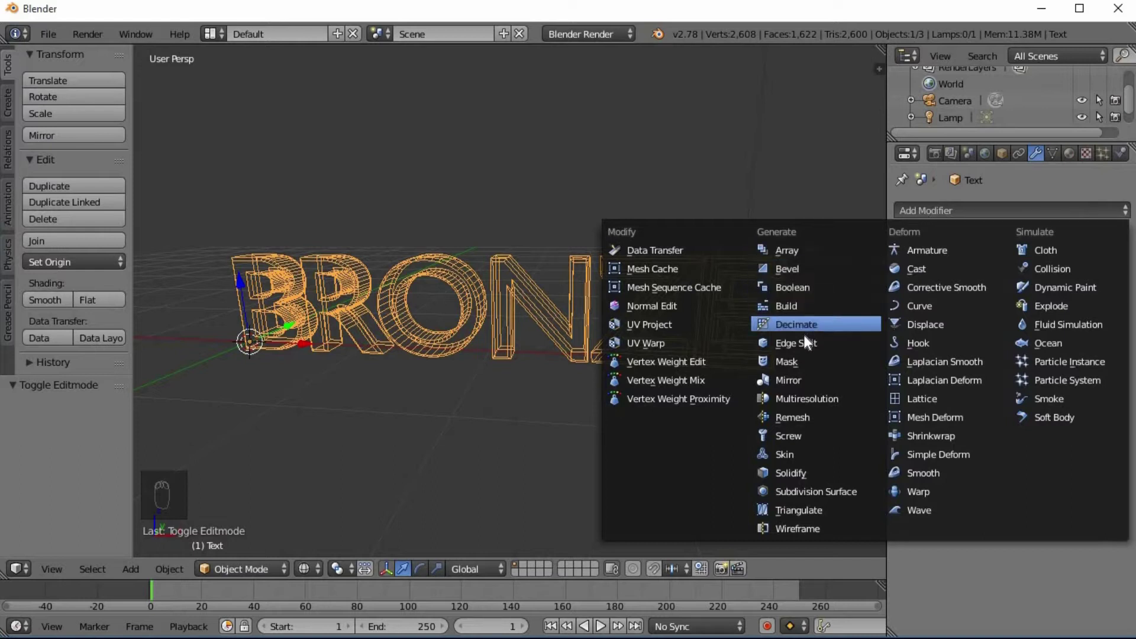
left_click(799, 417)
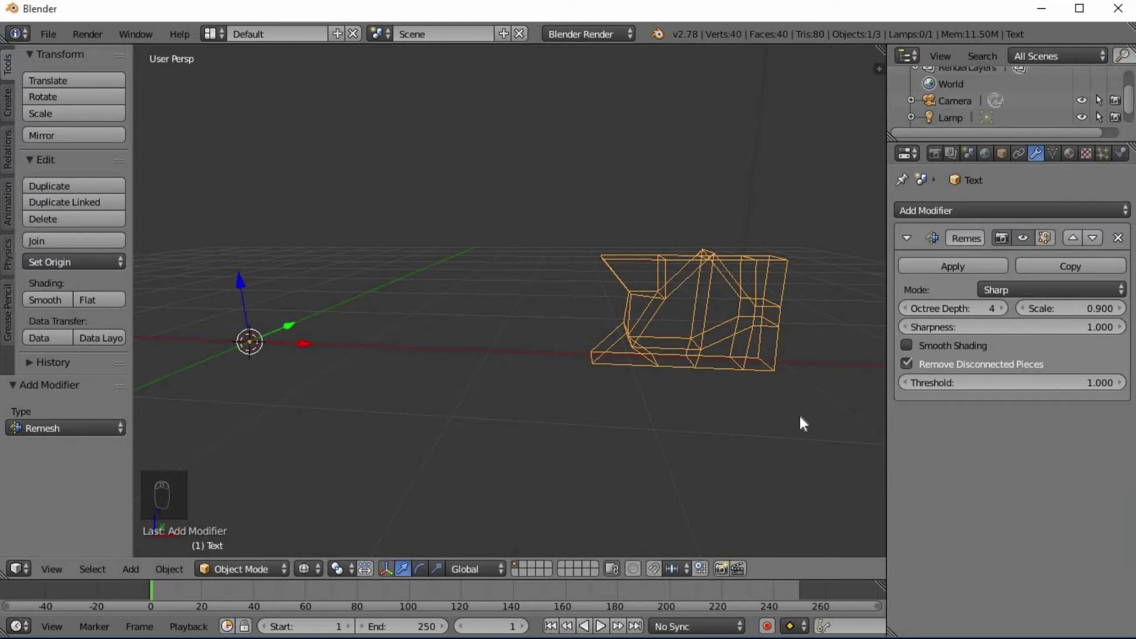
Configure the Remesh modifier with Remove Disconnected Pieces off, Smooth Shading on and an octree depth of 7.
left_click(907, 364)
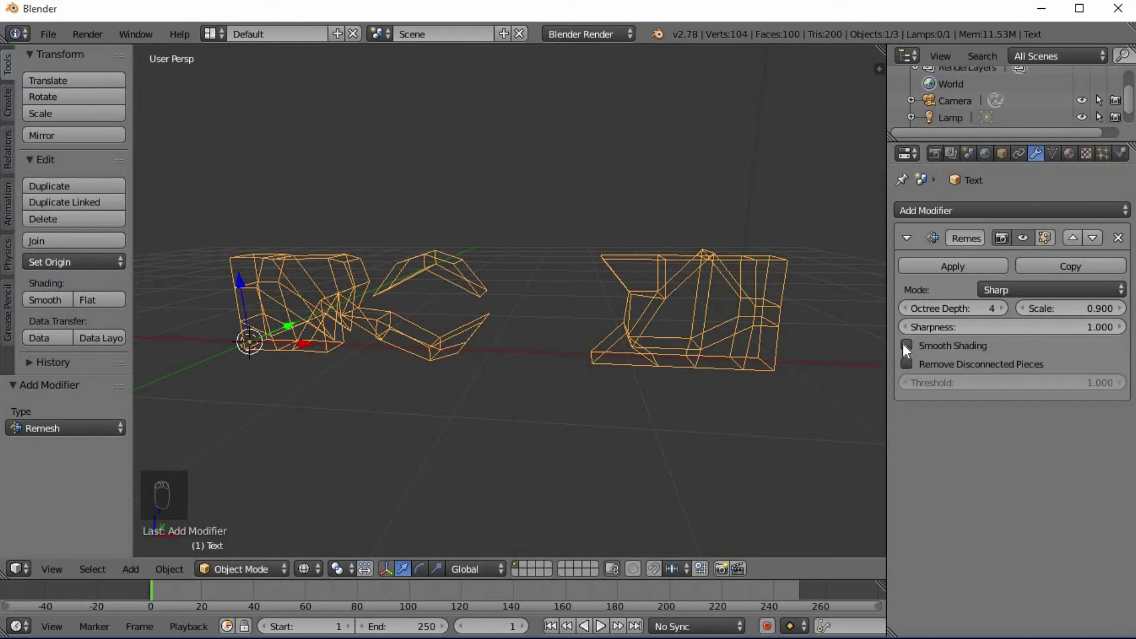
left_click(903, 345)
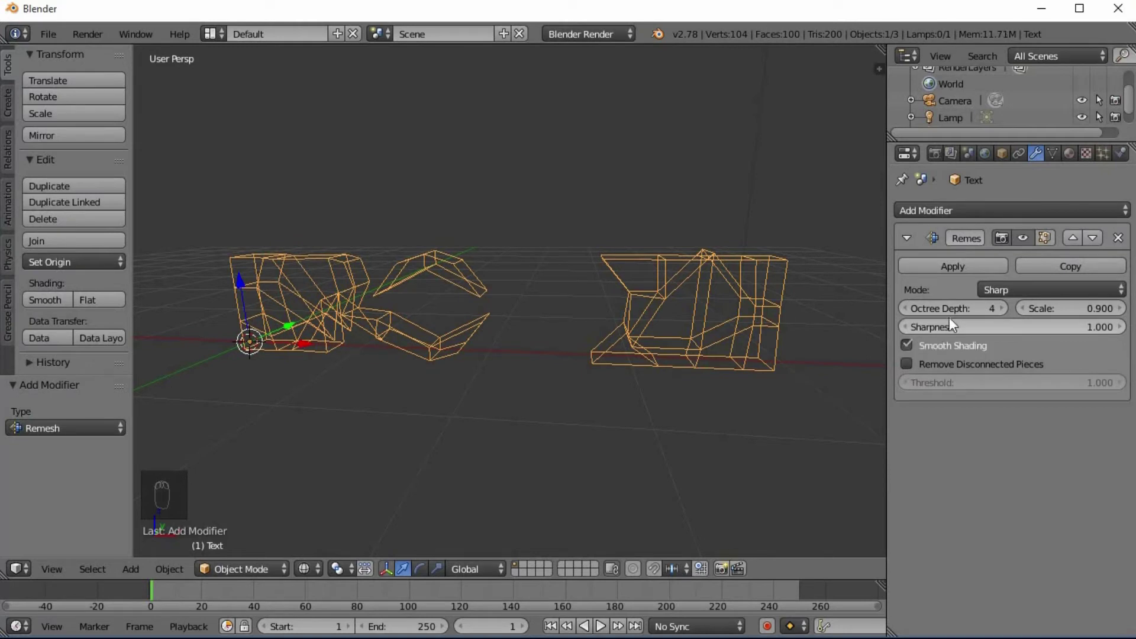
left_click(999, 308)
left_click(998, 308)
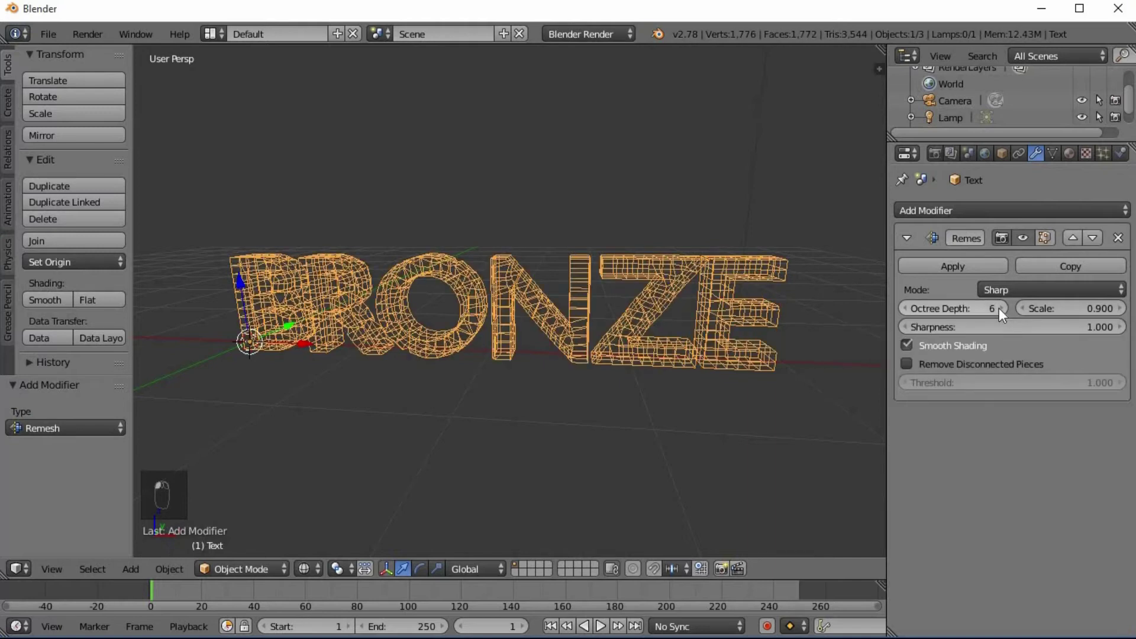
middle_click_drag(555, 351, 589, 348)
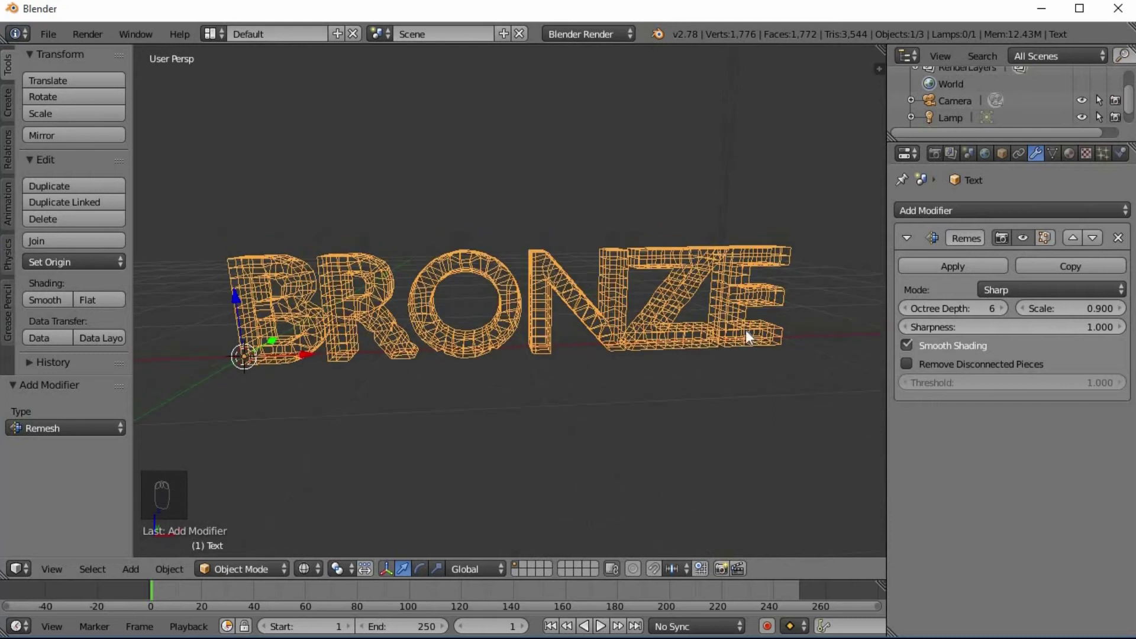
left_click(1002, 308)
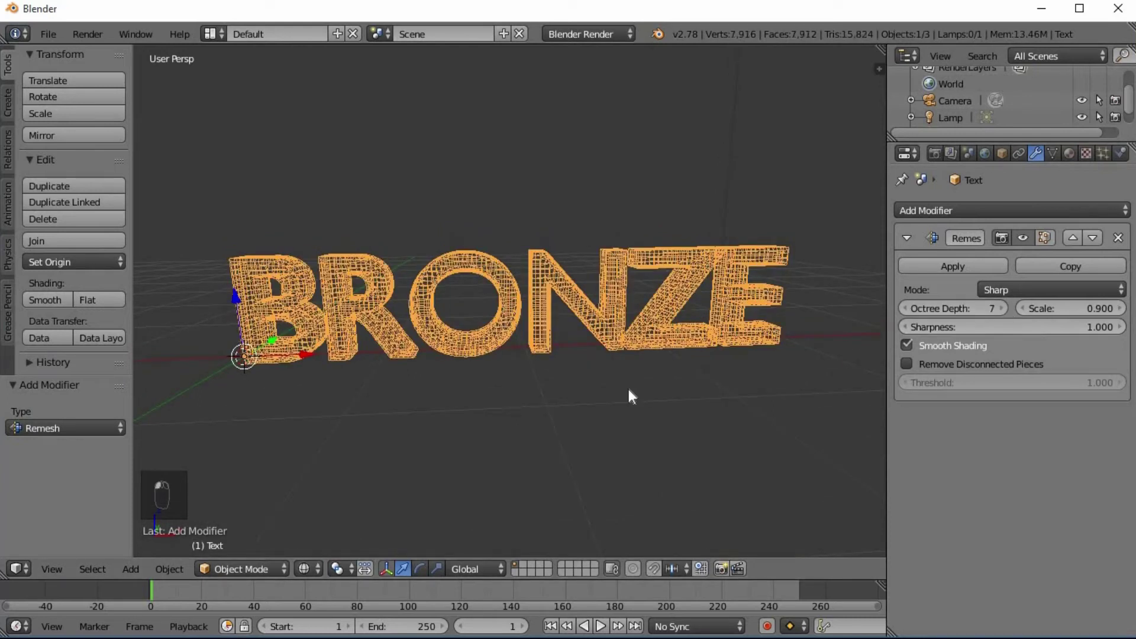
mouse_move(627, 386)
middle_mouse_down()
mouse_move(611, 368)
mouse_move(612, 384)
middle_mouse_up()
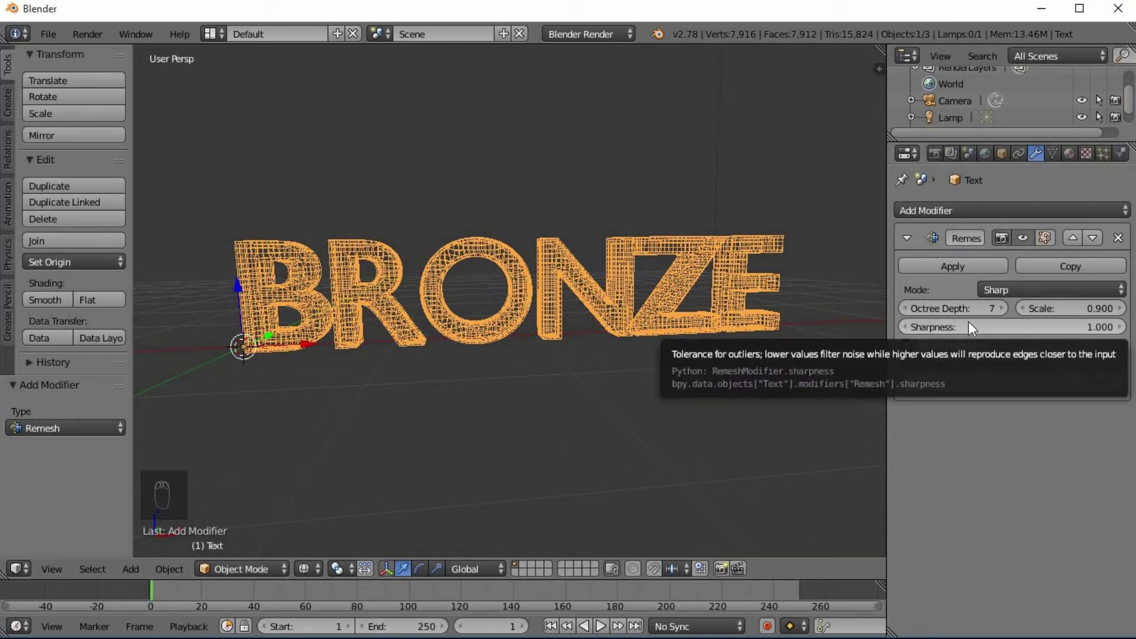
Add a Decimate modifier to the BRONZE mesh and set it to Planar mode.
left_click(972, 215)
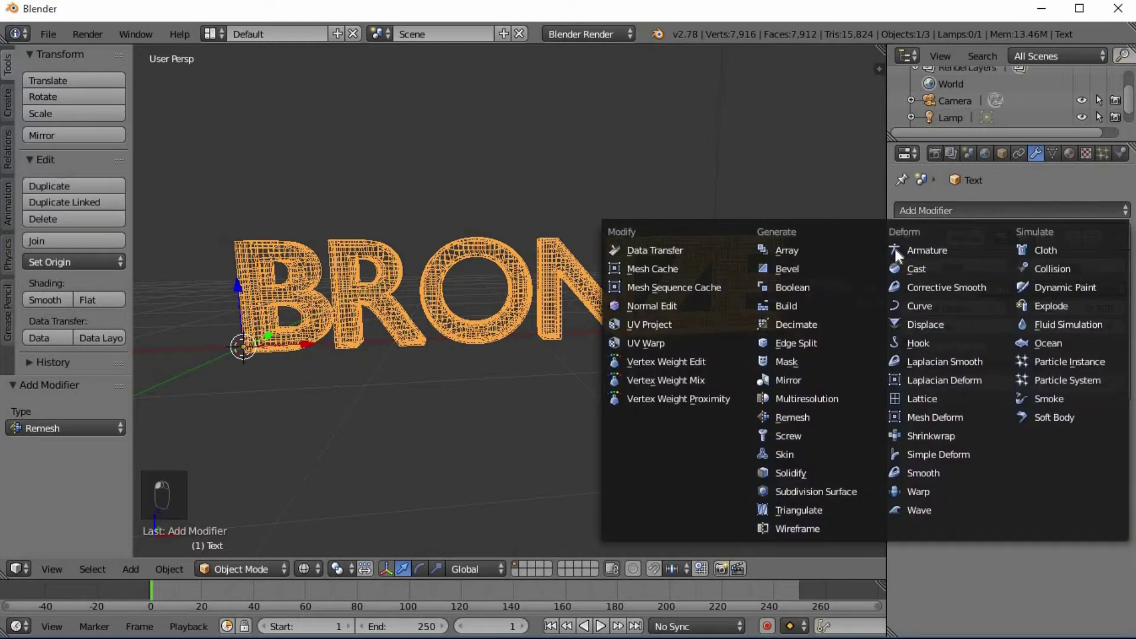
left_click(804, 328)
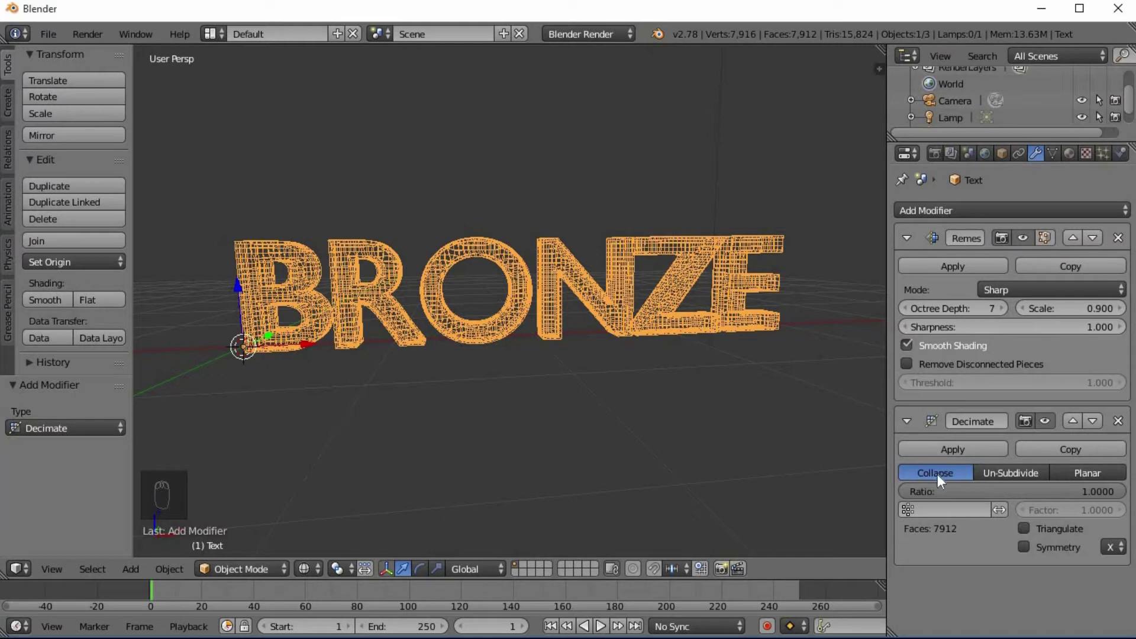
left_click(1092, 472)
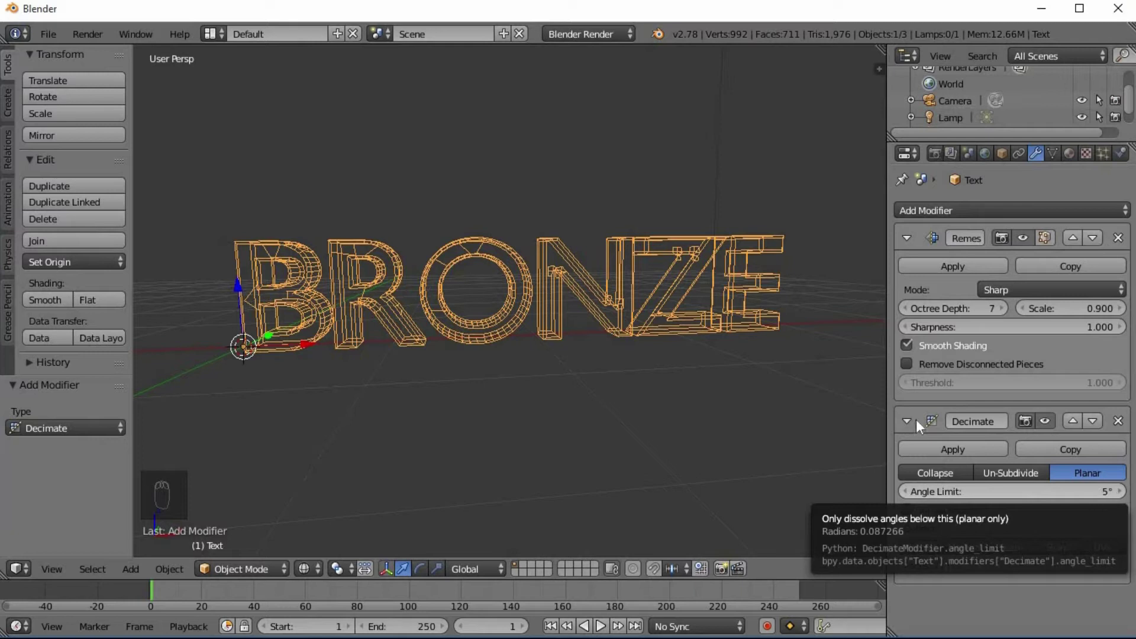
Add a Wireframe modifier to the BRONZE mesh and turn off its Even Thickness option.
left_click(977, 212)
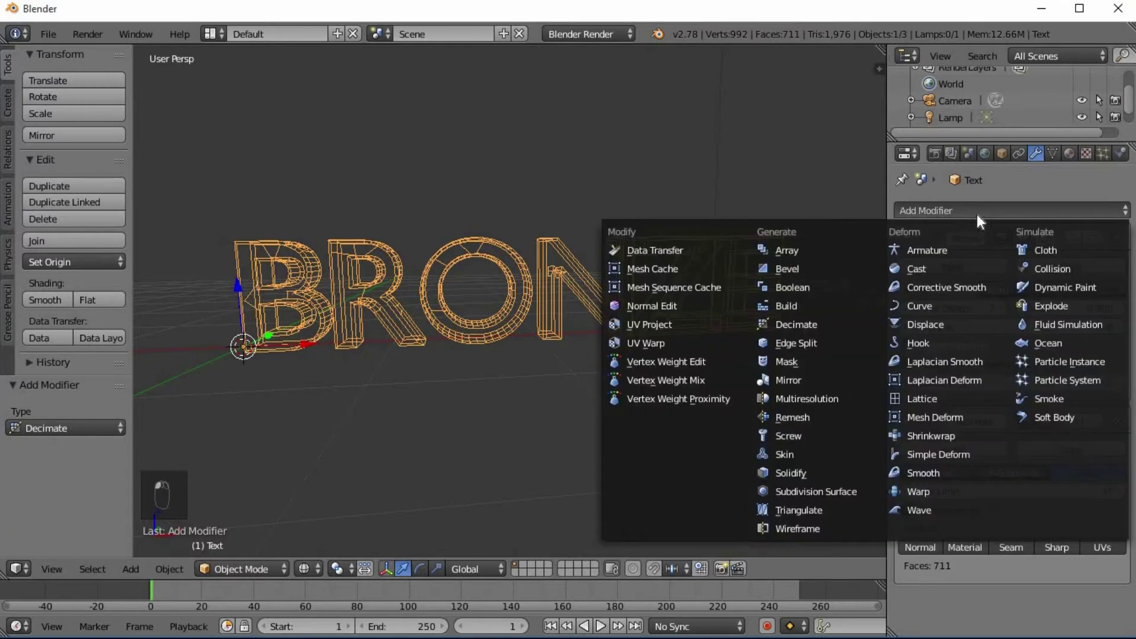
left_click(786, 526)
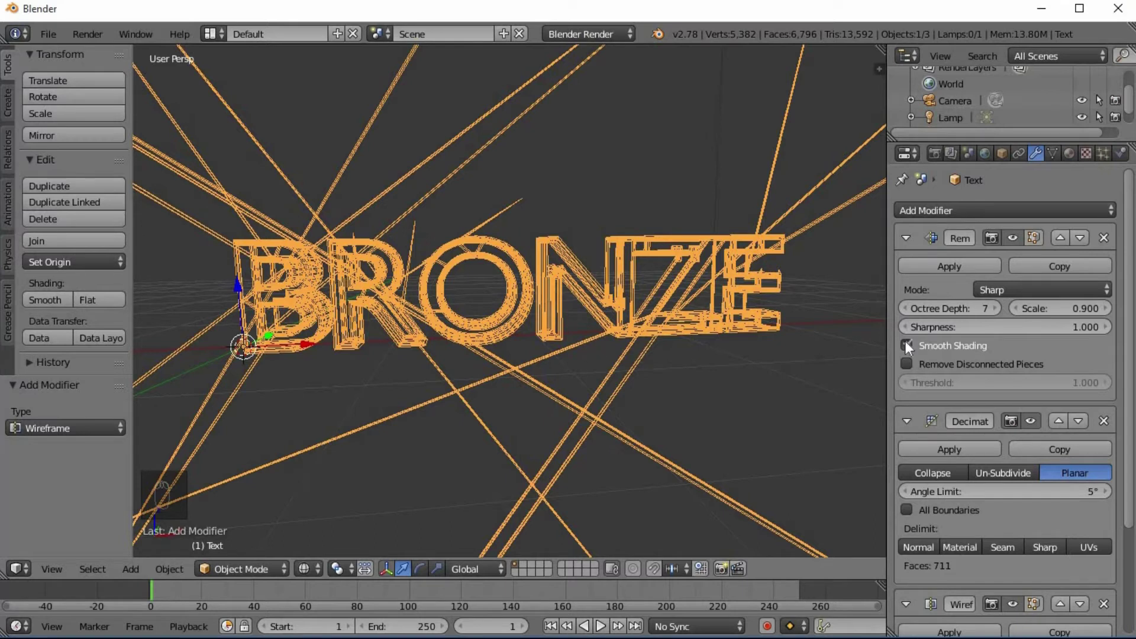
scroll(1015, 441, "down", 5)
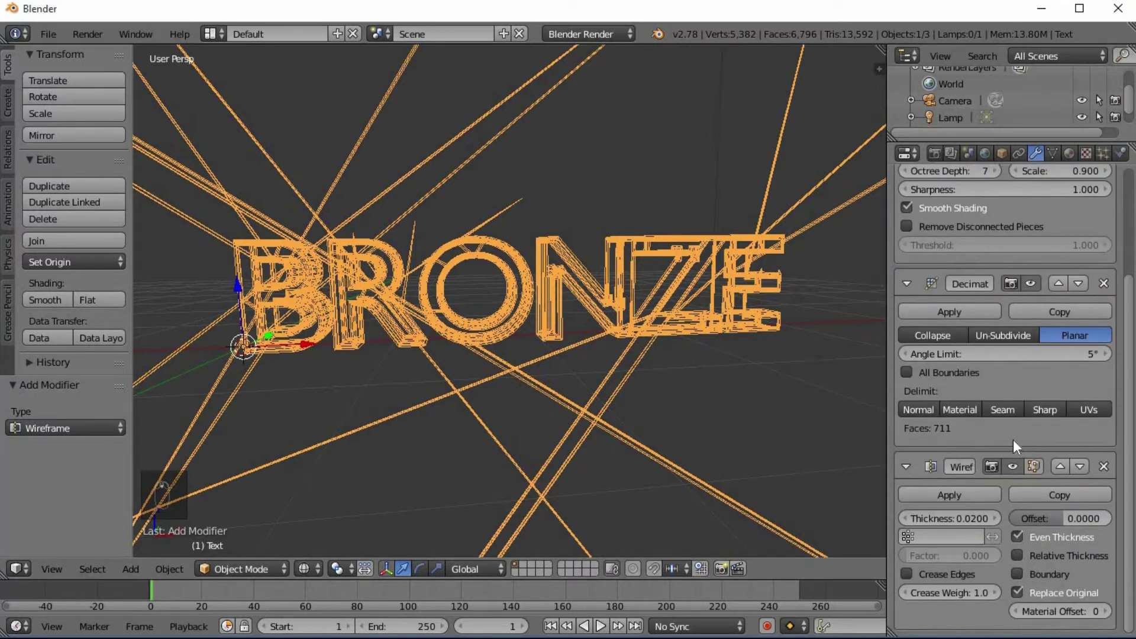
left_click(1017, 538)
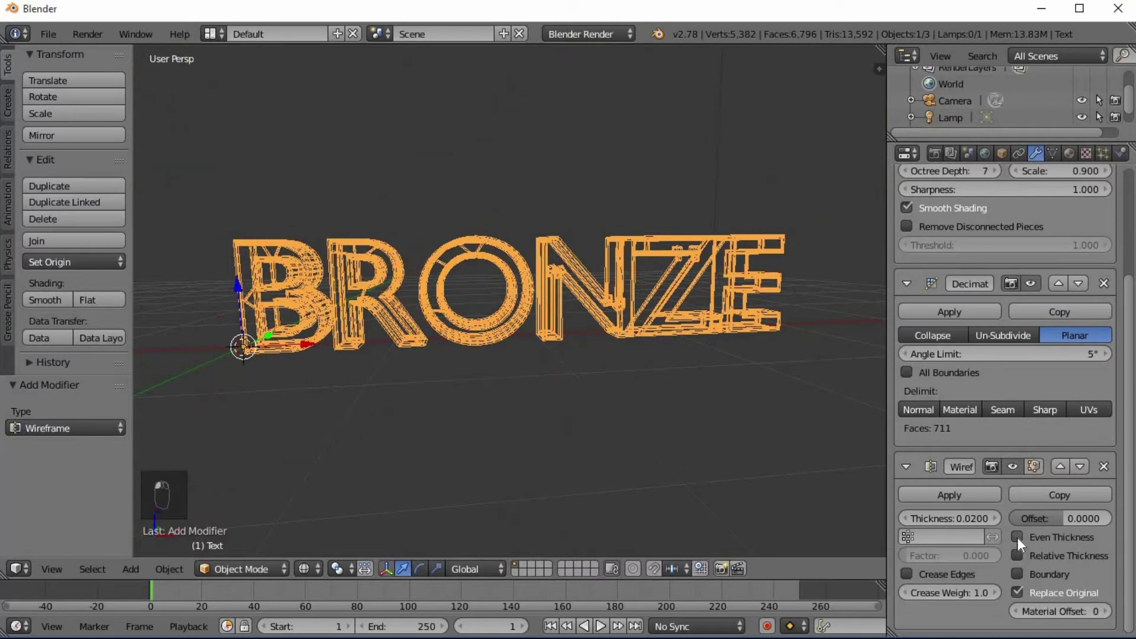
Set the Wireframe modifier's thickness to 0.03 and inspect the BRONZE letters.
left_click(938, 520)
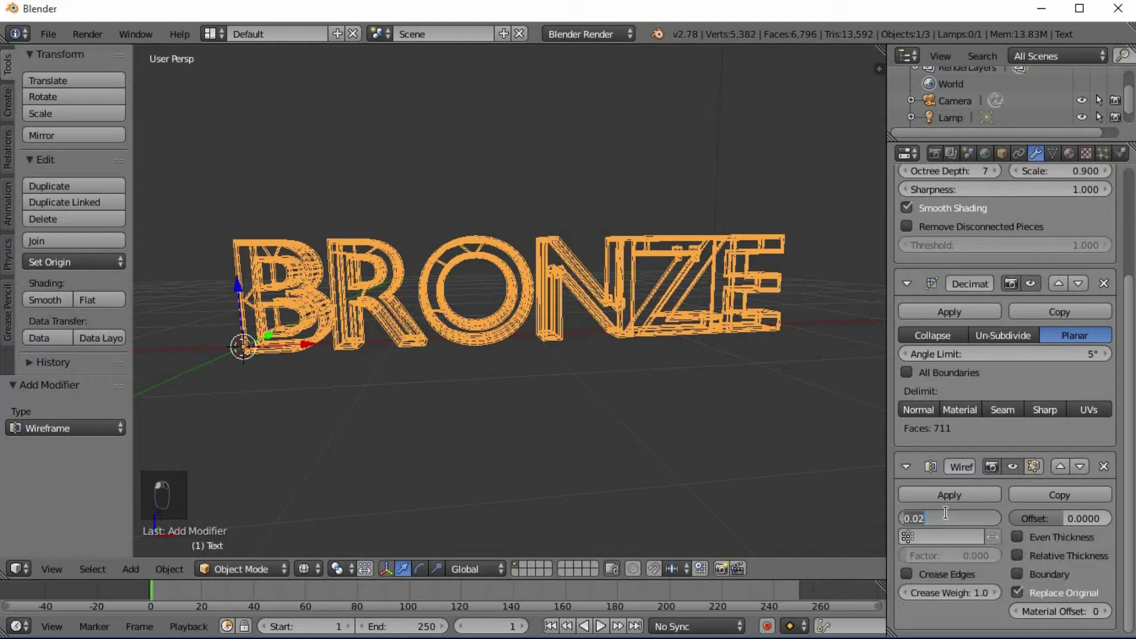
key("BackSpace")
type(".03")
key("Return")
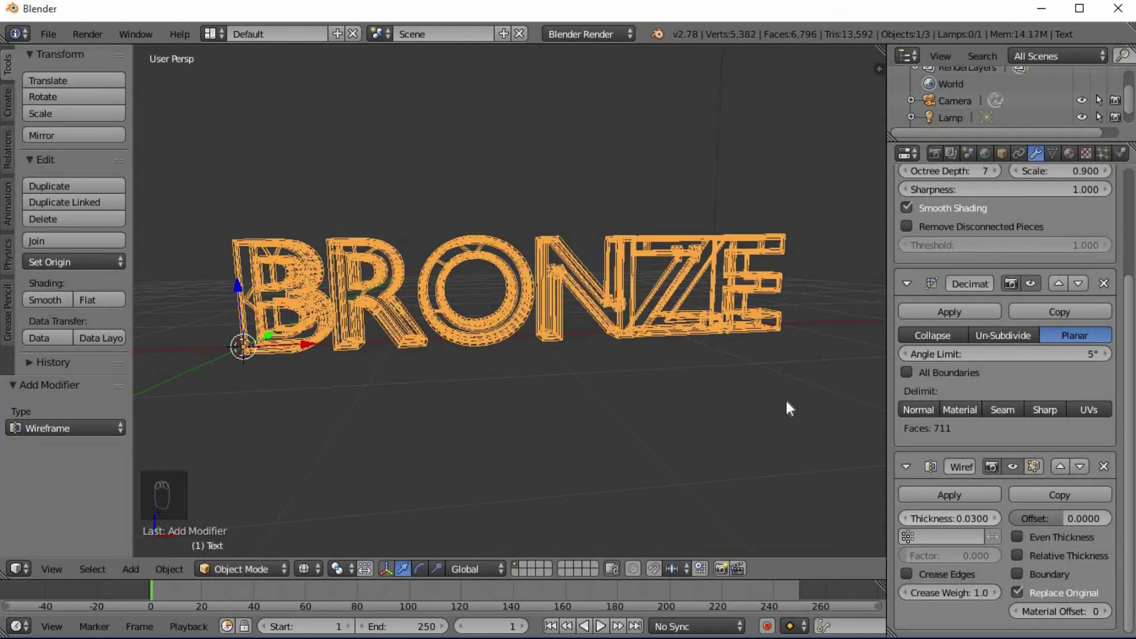
middle_click_drag(709, 359, 714, 385)
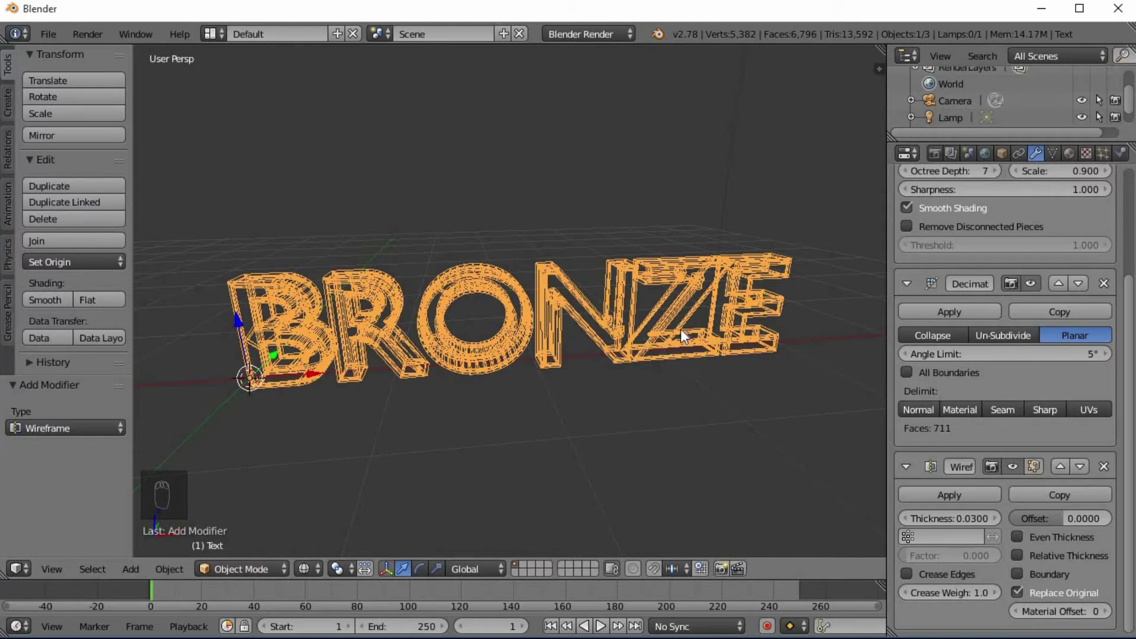
Switch the viewport shading to Solid and show the BRONZE mesh in Object Mode.
key("Tab")
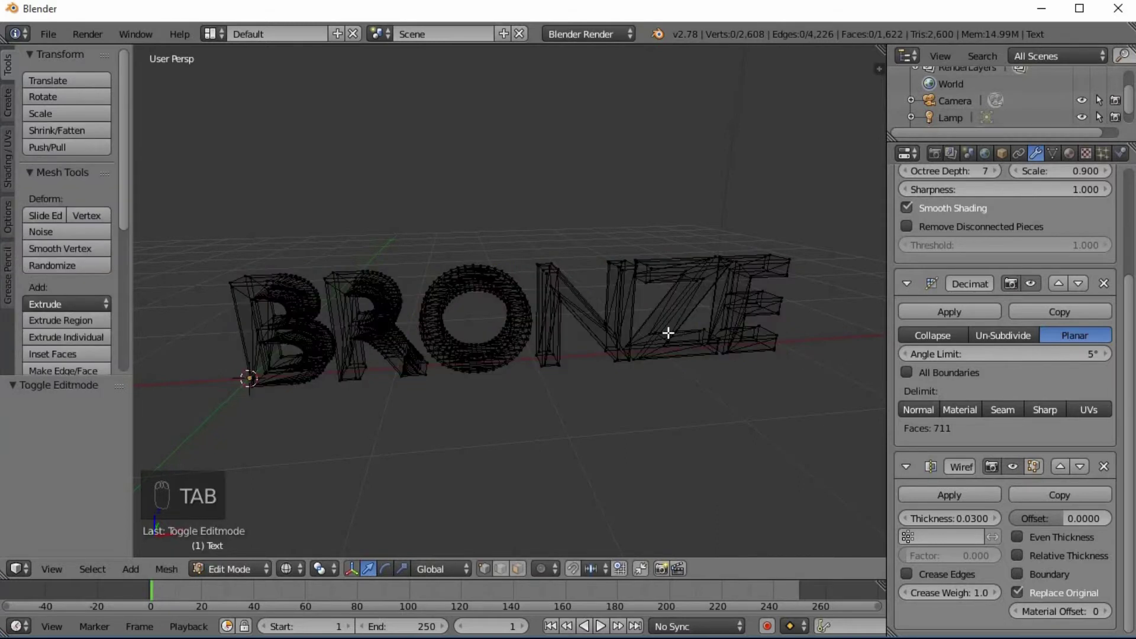
key("z")
key("Tab")
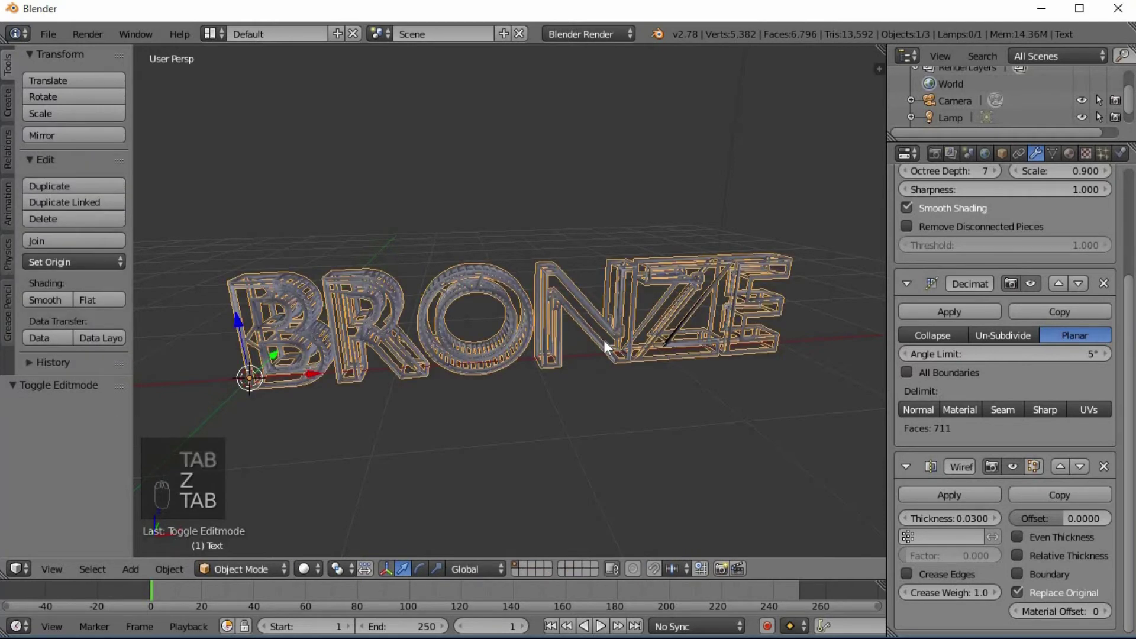
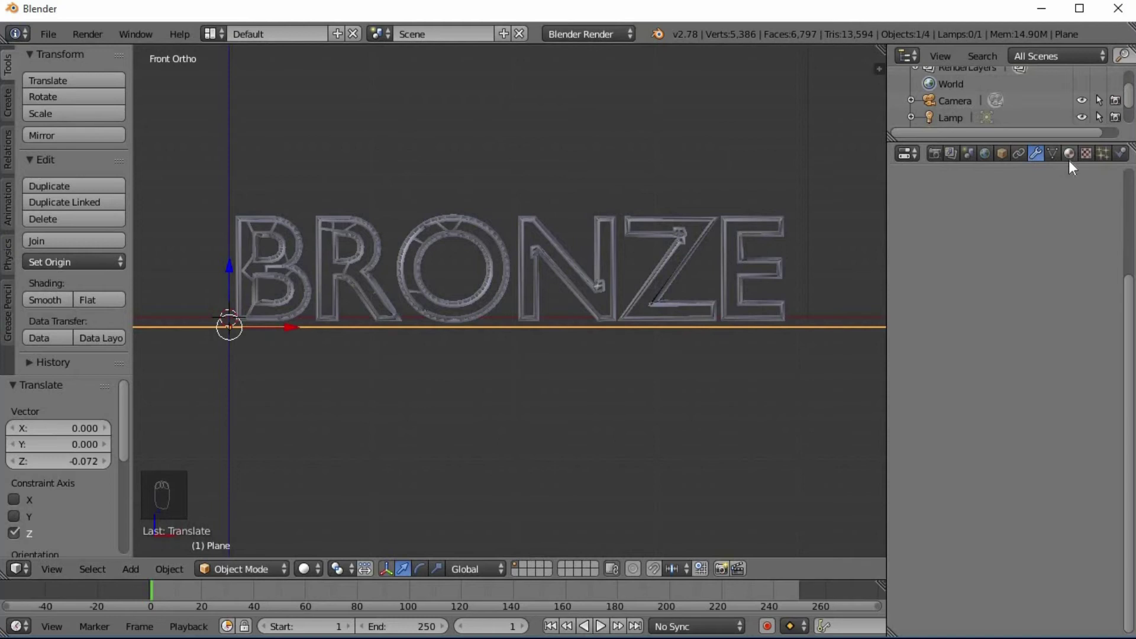
Create a material for the ground plane and make it node-based under the Cycles Render engine.
left_click(996, 262)
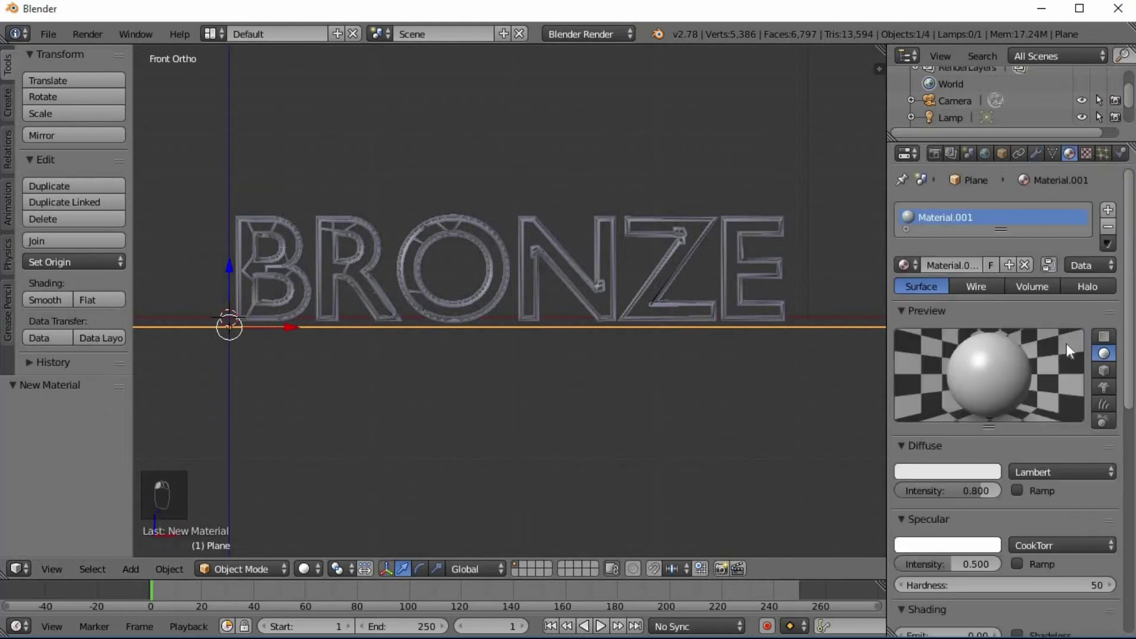
left_click(603, 34)
left_click(556, 98)
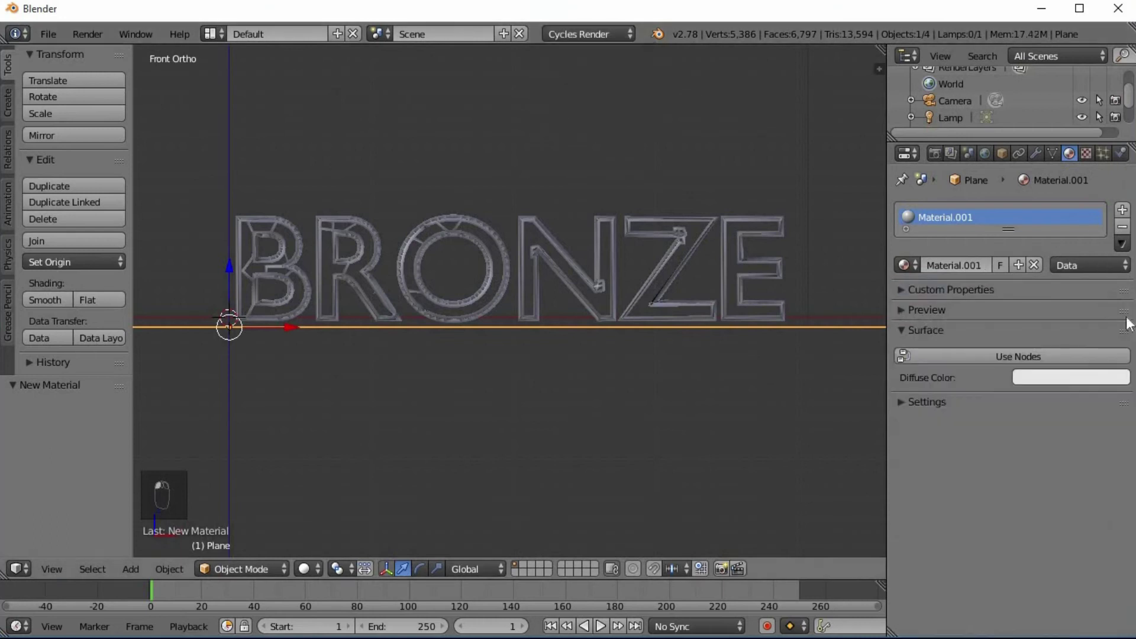
left_click(1061, 357)
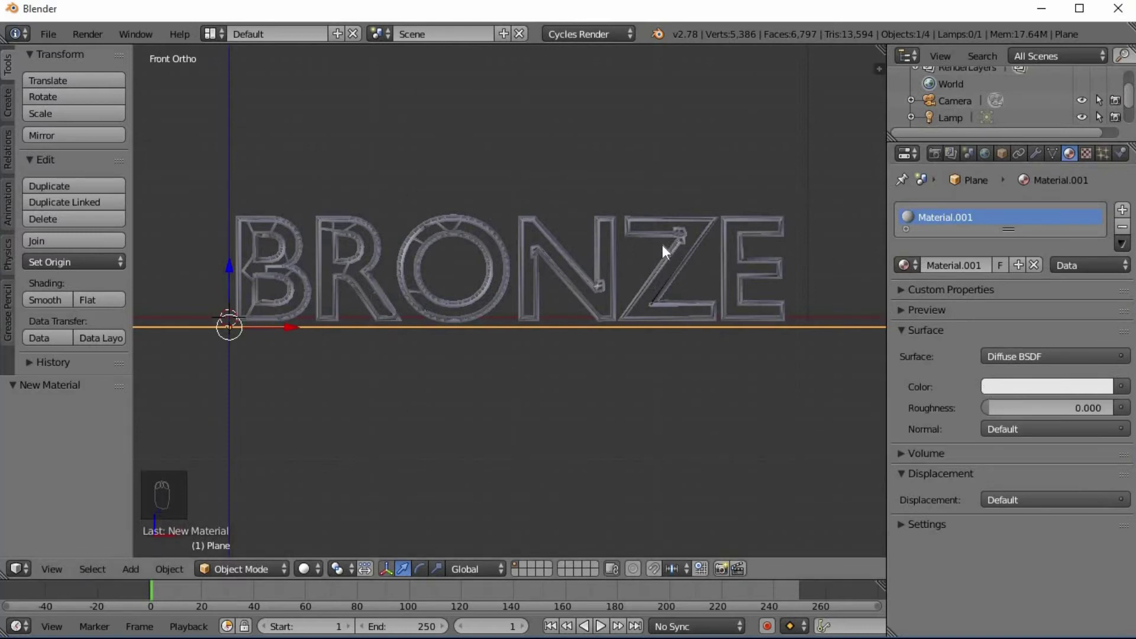
Select the BRONZE text and give it a new material with a Glossy BSDF surface.
middle_click_drag(664, 266, 537, 283)
right_click(530, 290)
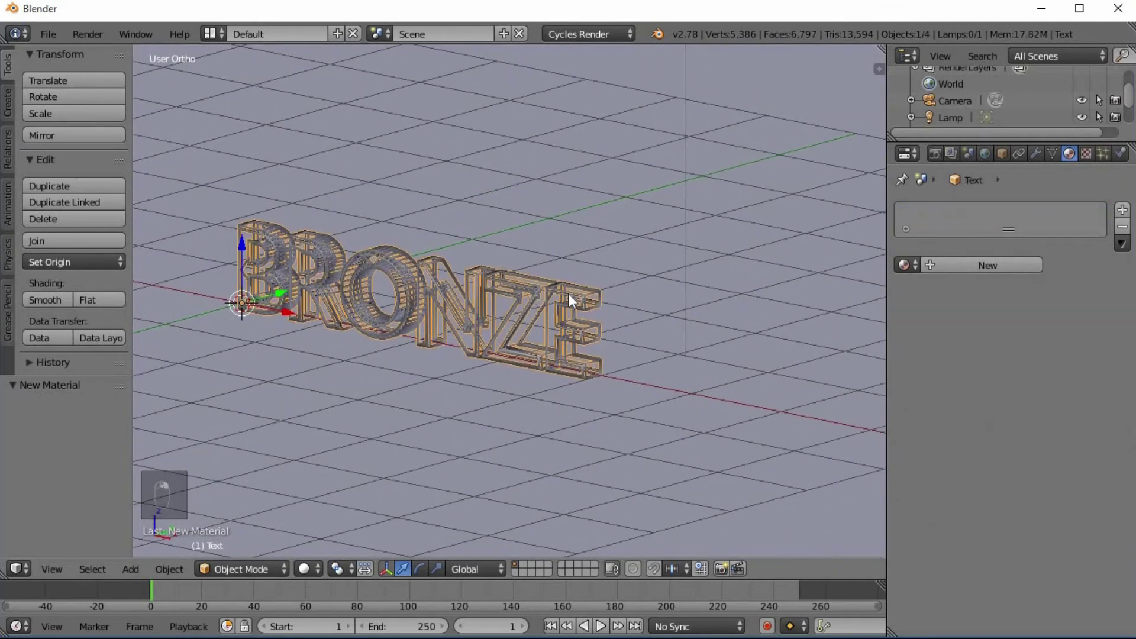
left_click(997, 270)
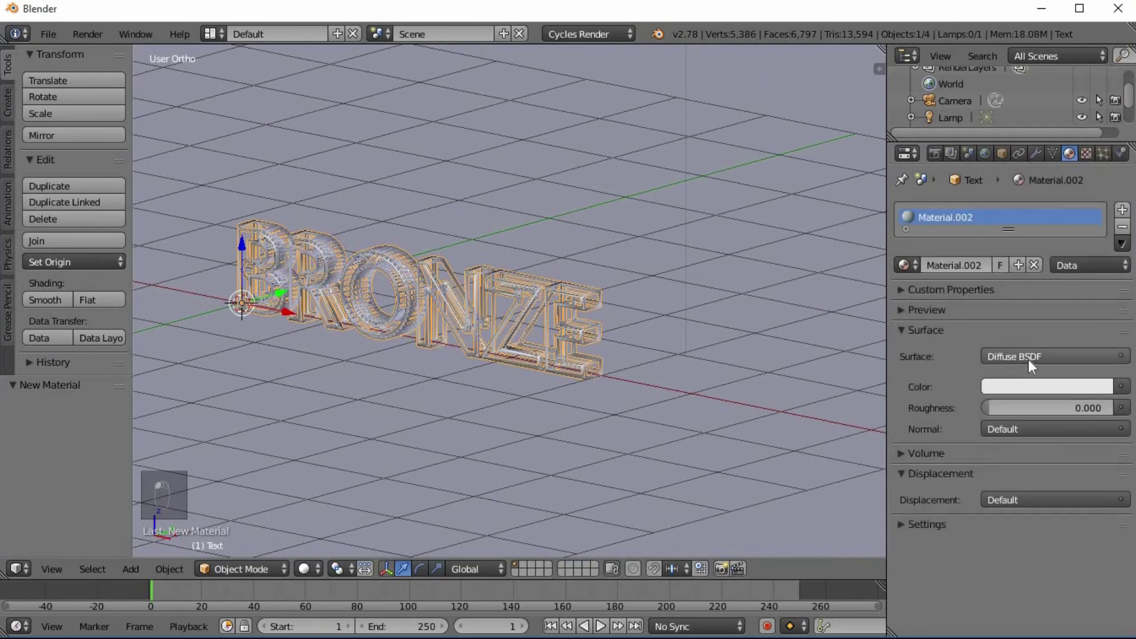
left_click(1028, 358)
left_click(935, 134)
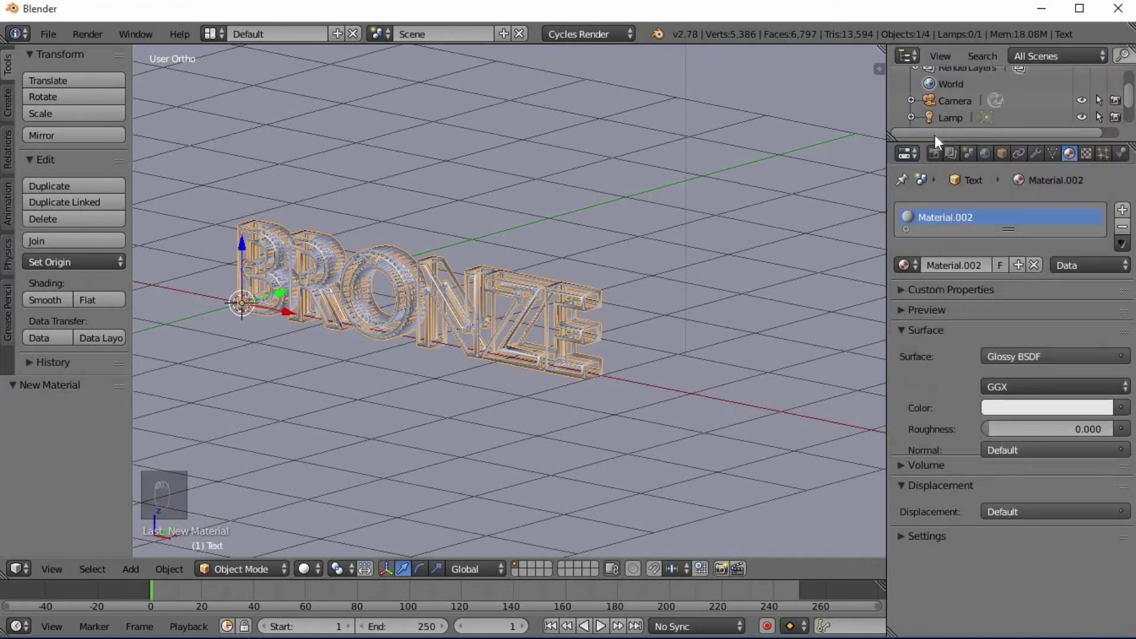
Set the glossy colour of the BRONZE text's material to hex E7966B.
left_click(1022, 407)
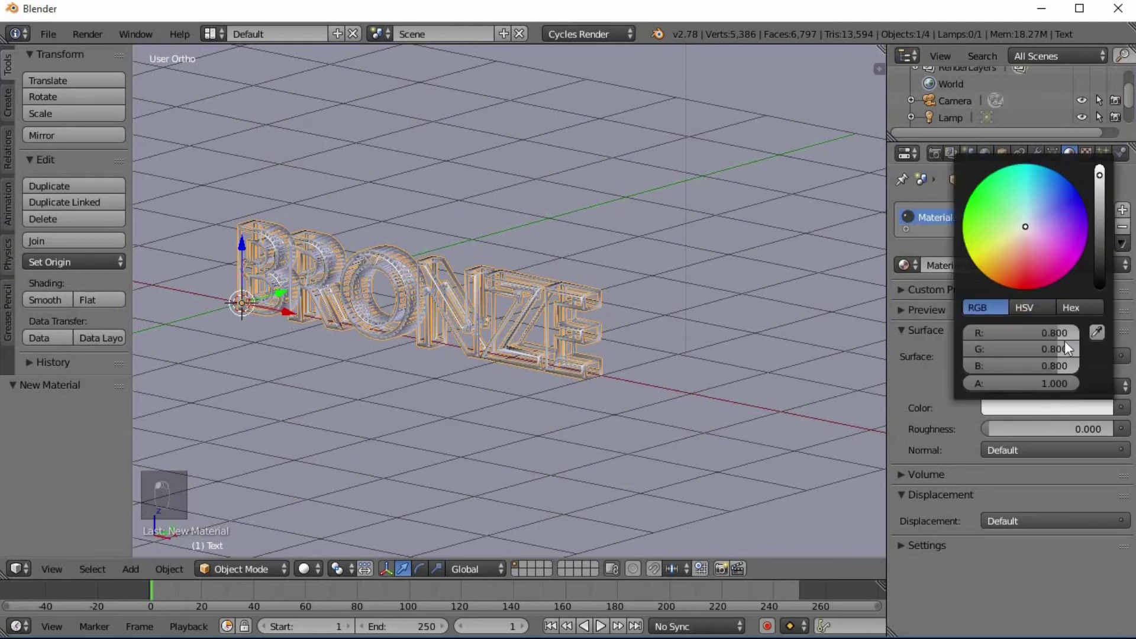
left_click(1072, 312)
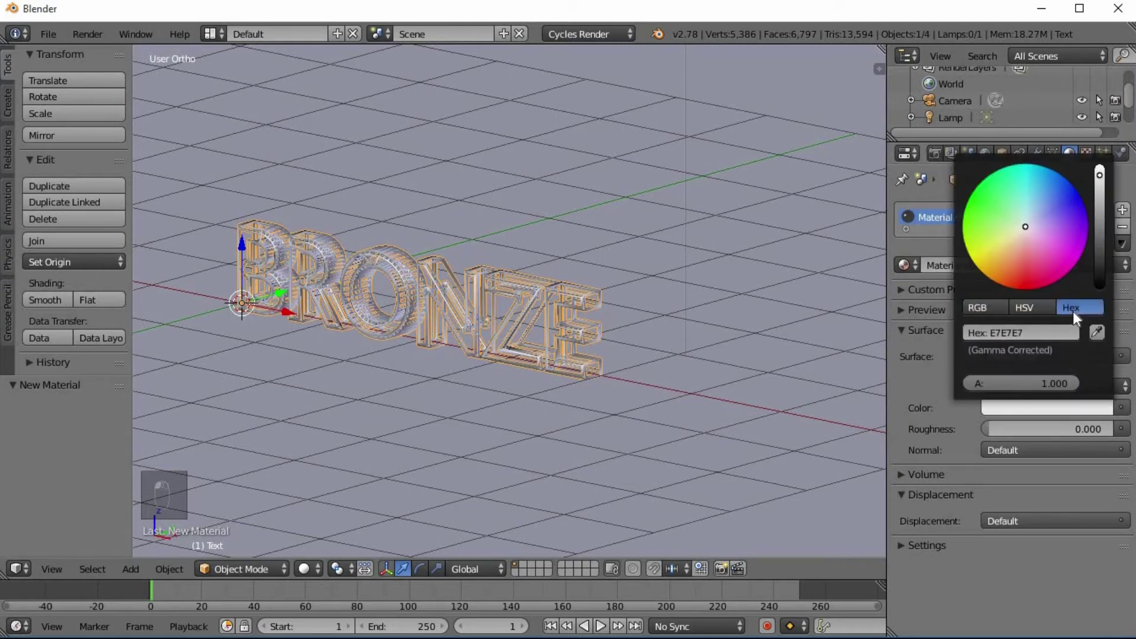
left_click(1046, 339)
type("E7966B")
key("Return")
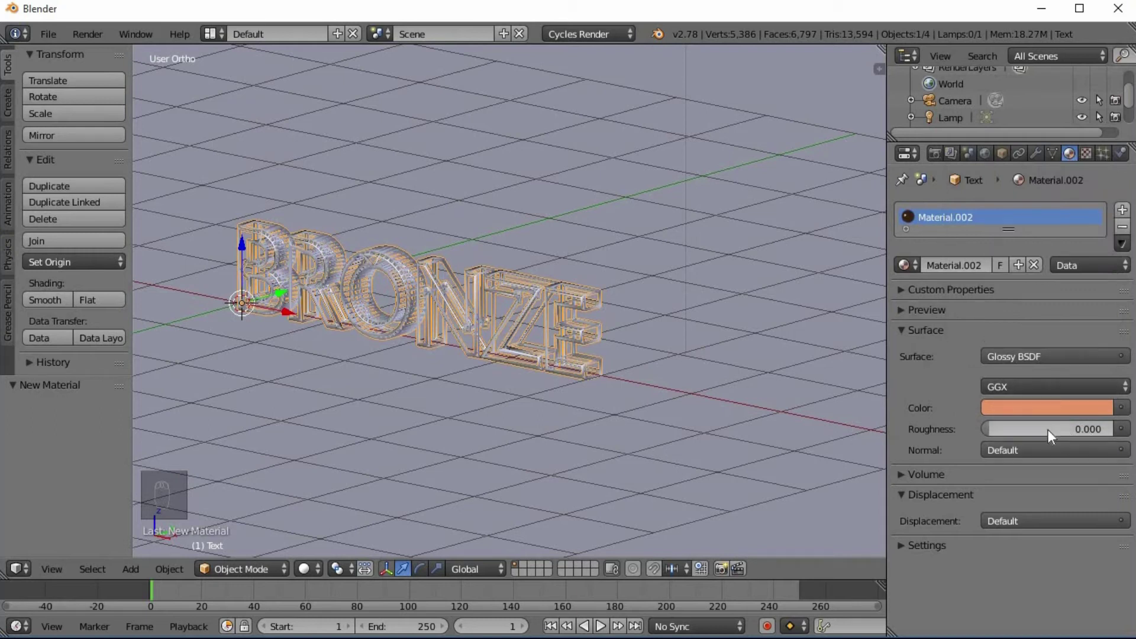
Set the roughness of the BRONZE text's glossy material to 0.2.
left_click(1016, 428)
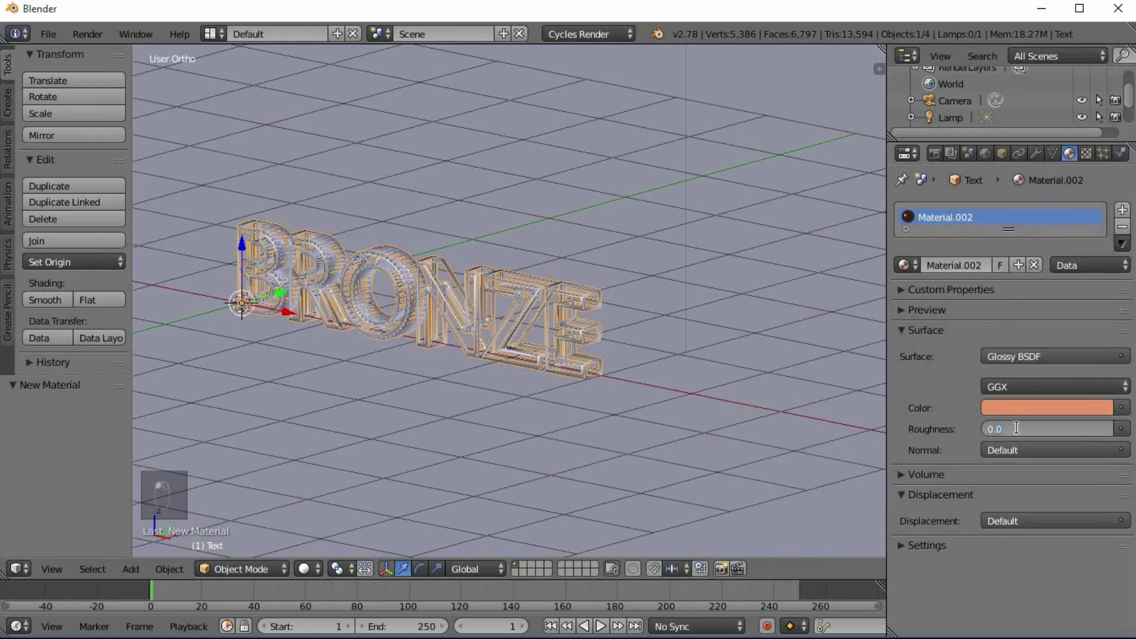
type("0.2")
key("Return")
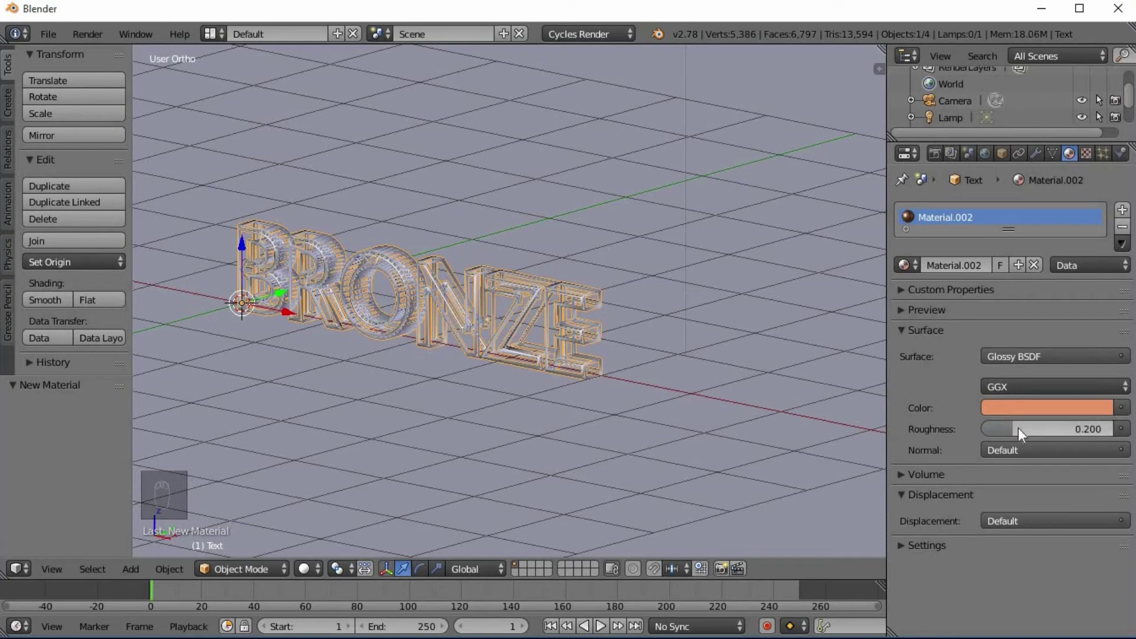
Move the lamp to just in front of and above the BRONZE text, by about -2.15 in X, -4.02 in Y and -4.89 in Z.
middle_click_drag(362, 313, 445, 318)
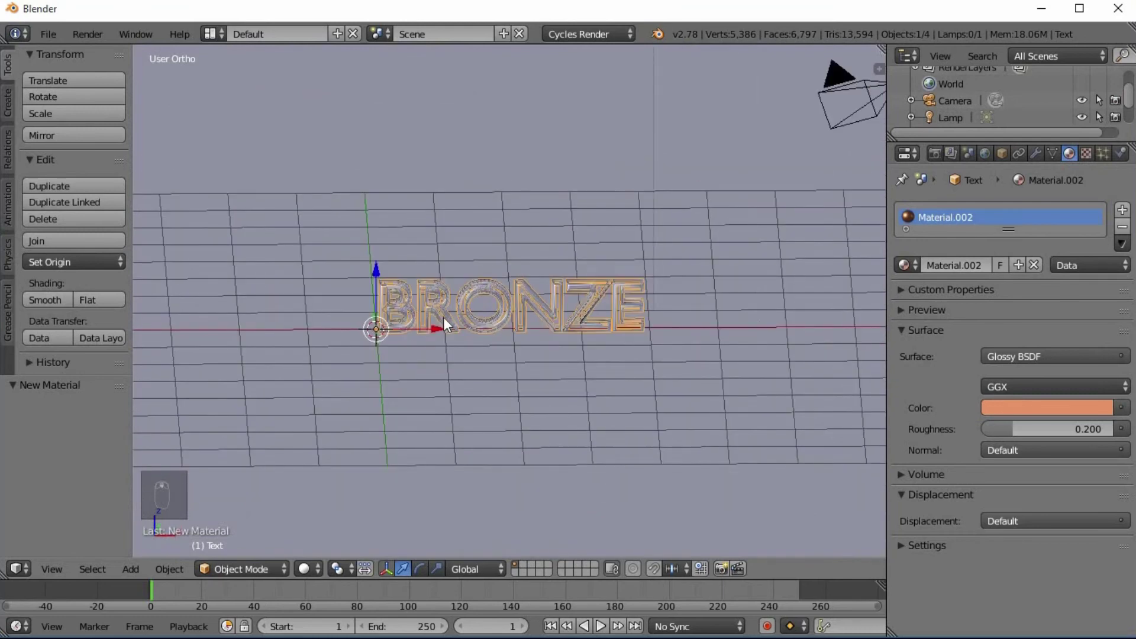
key("KP_1")
scroll(459, 301, "down", 3)
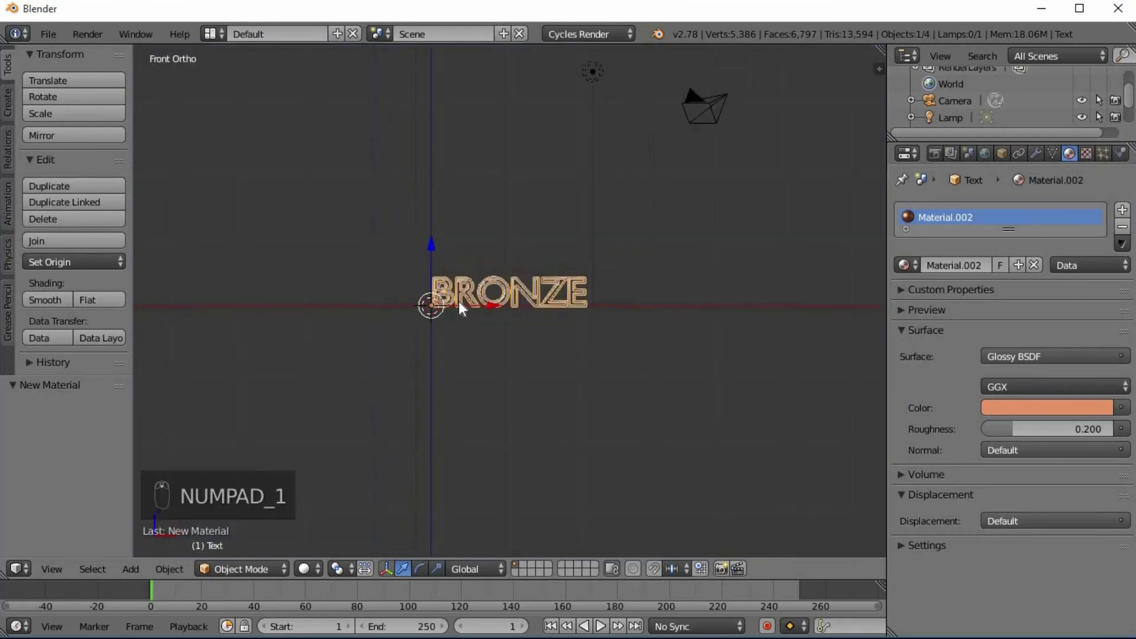
key("KP_3")
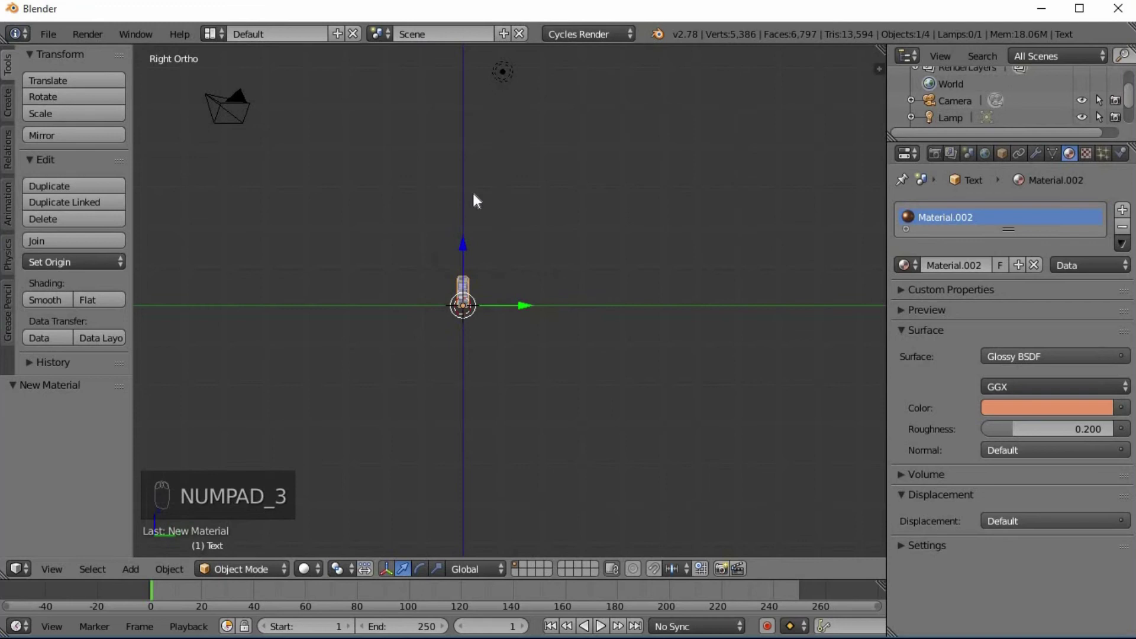
scroll(496, 107, "down", 1)
right_click(504, 112)
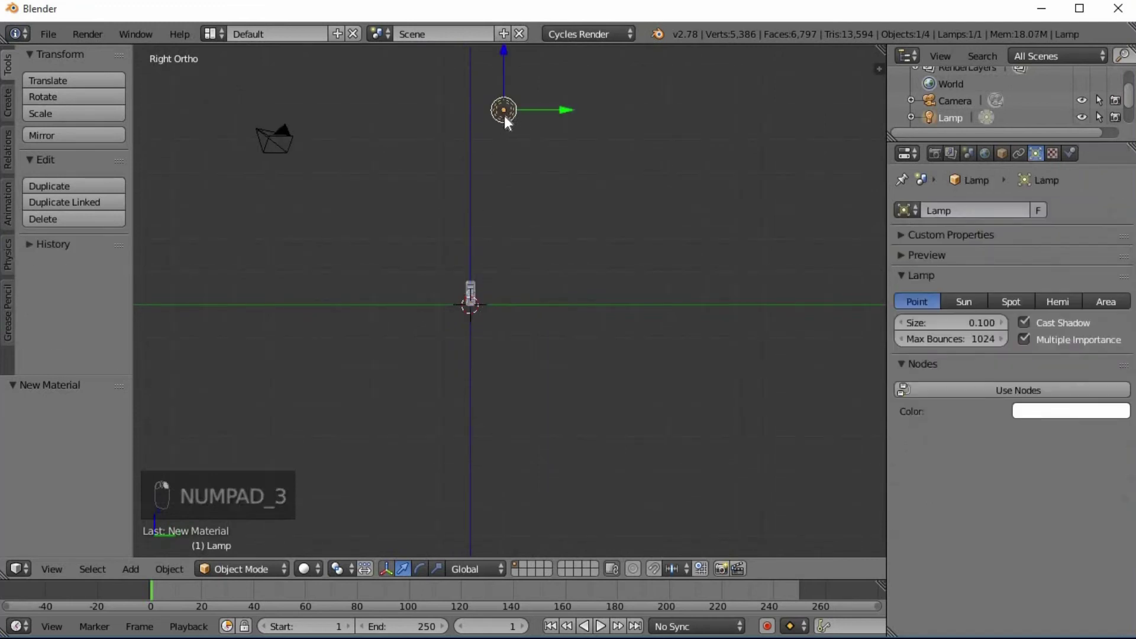
key("g")
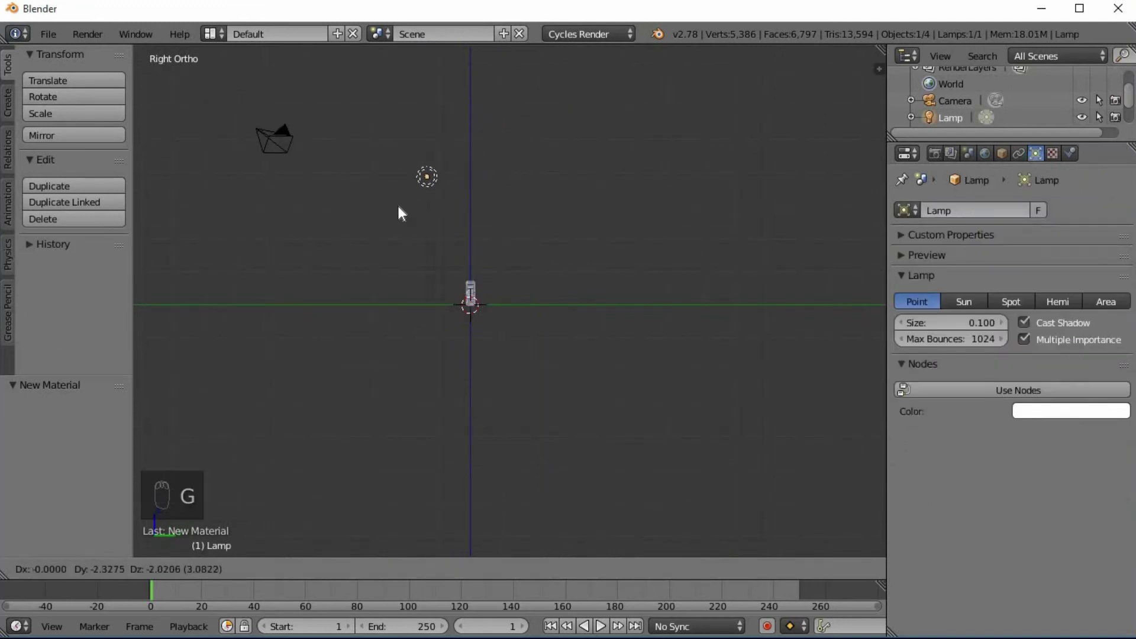
left_click(365, 283)
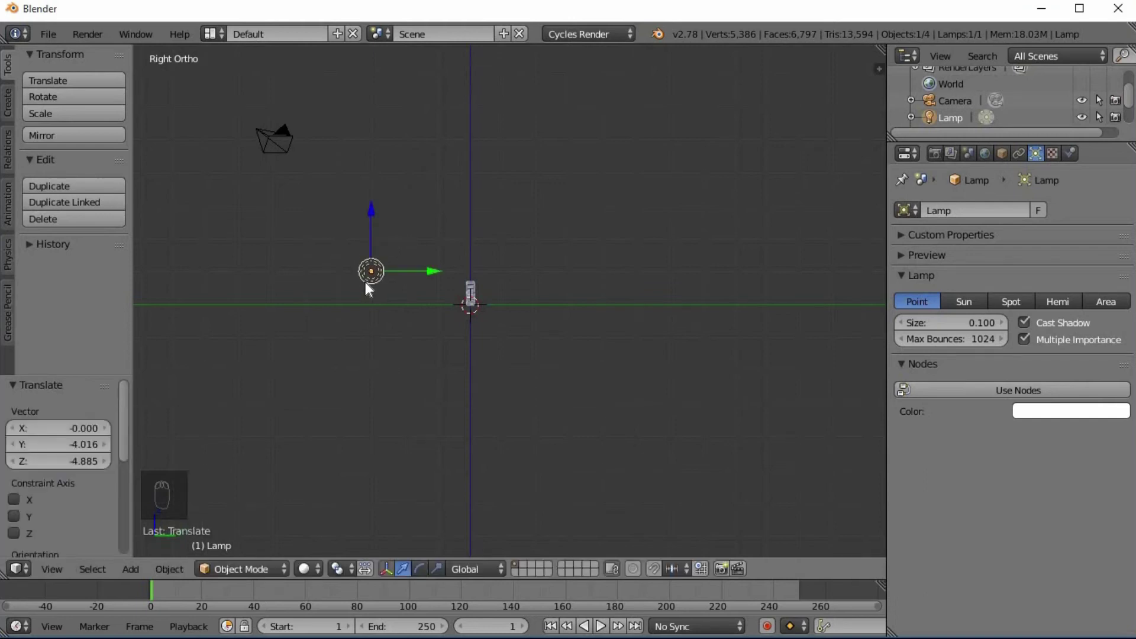
key("KP_1")
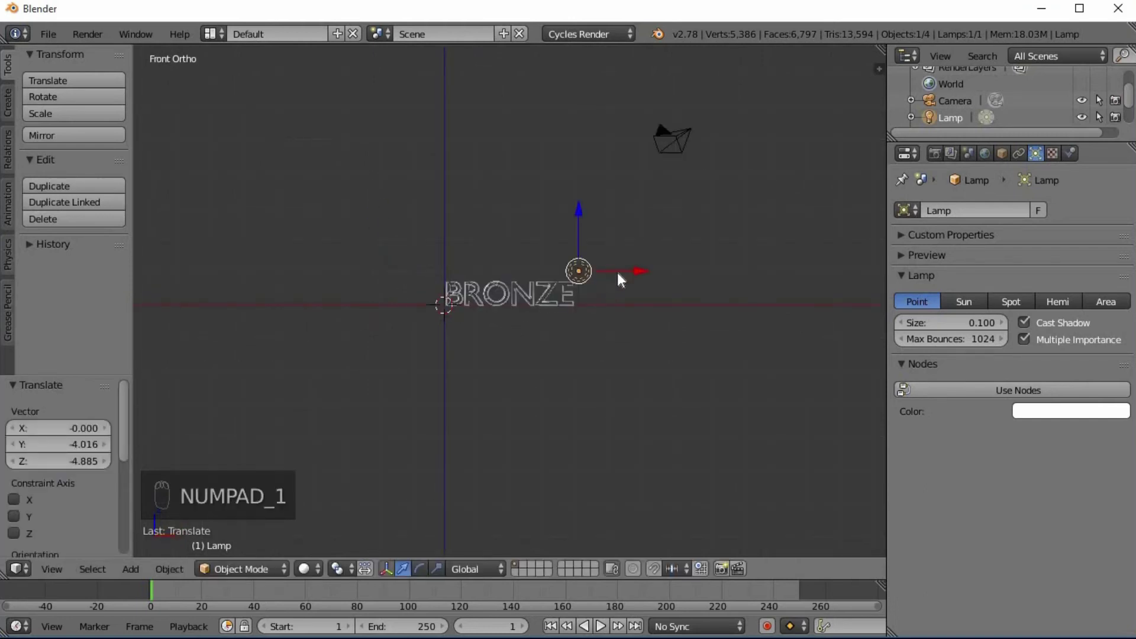
left_click_drag(615, 267, 552, 273)
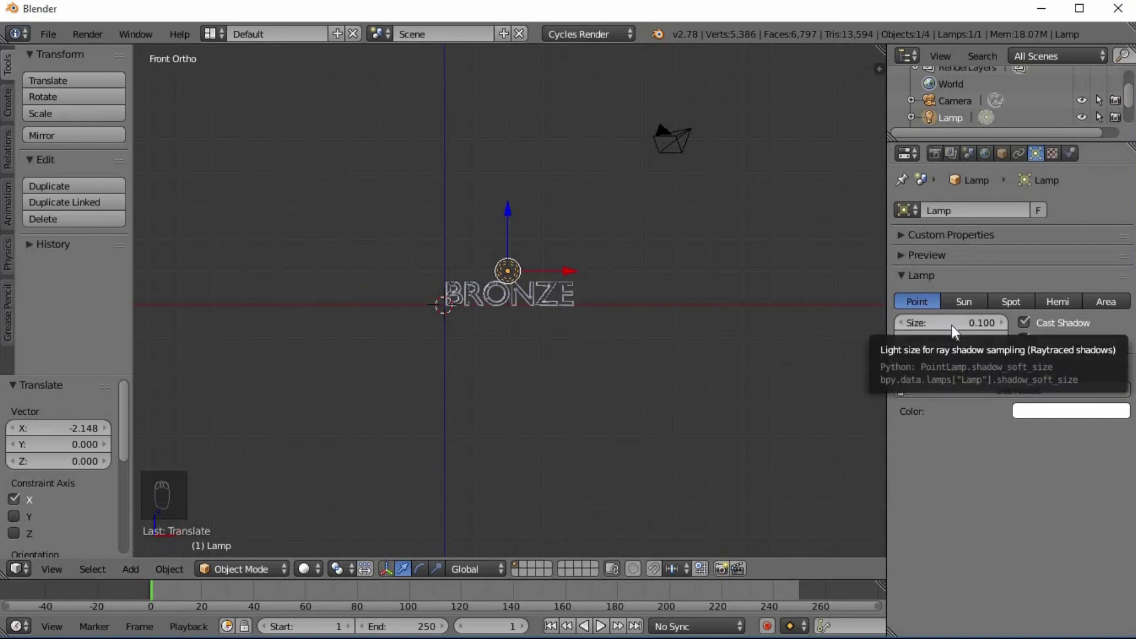
Set the lamp's size to 3 and make it node-based with an emission strength of 3000.
left_click(970, 321)
type("3")
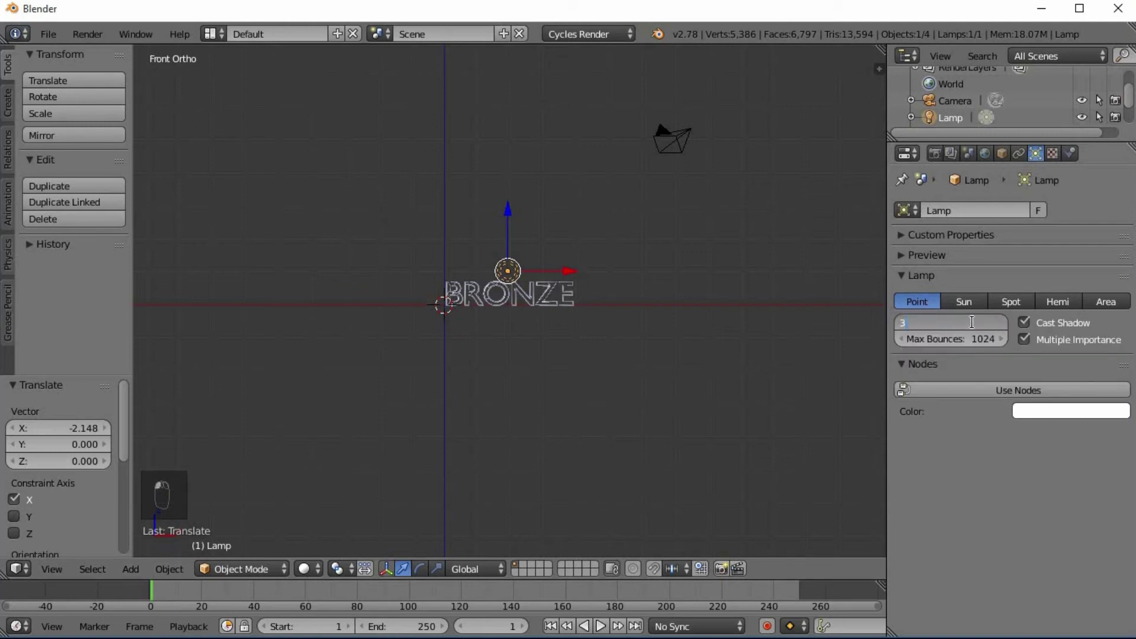
key("Return")
left_click(1015, 392)
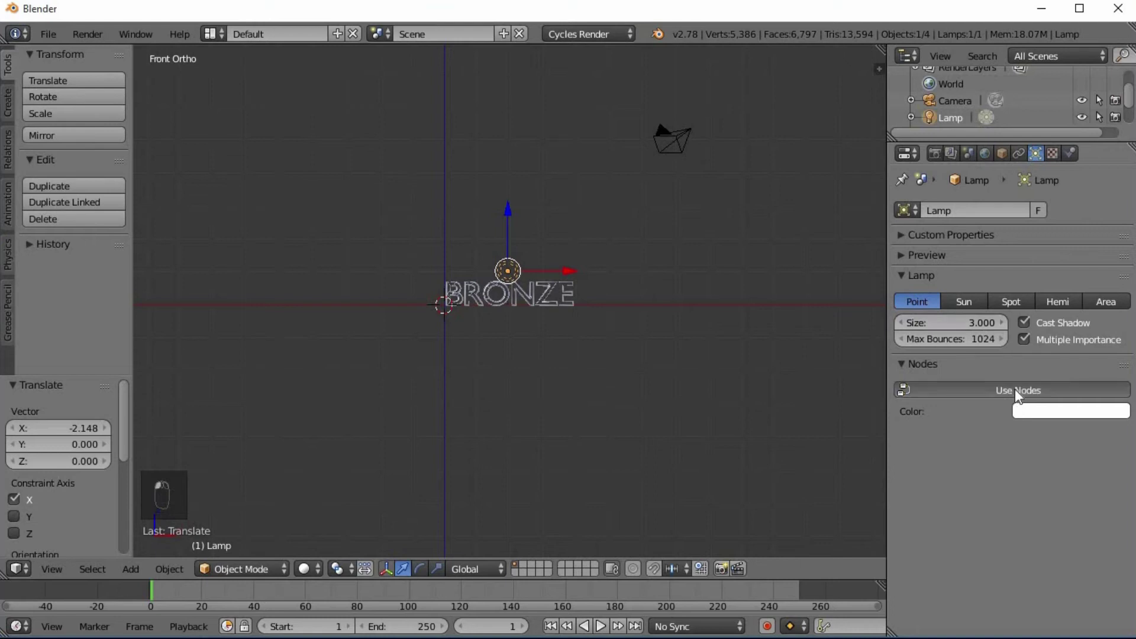
left_click(1064, 442)
type("3000")
key("Return")
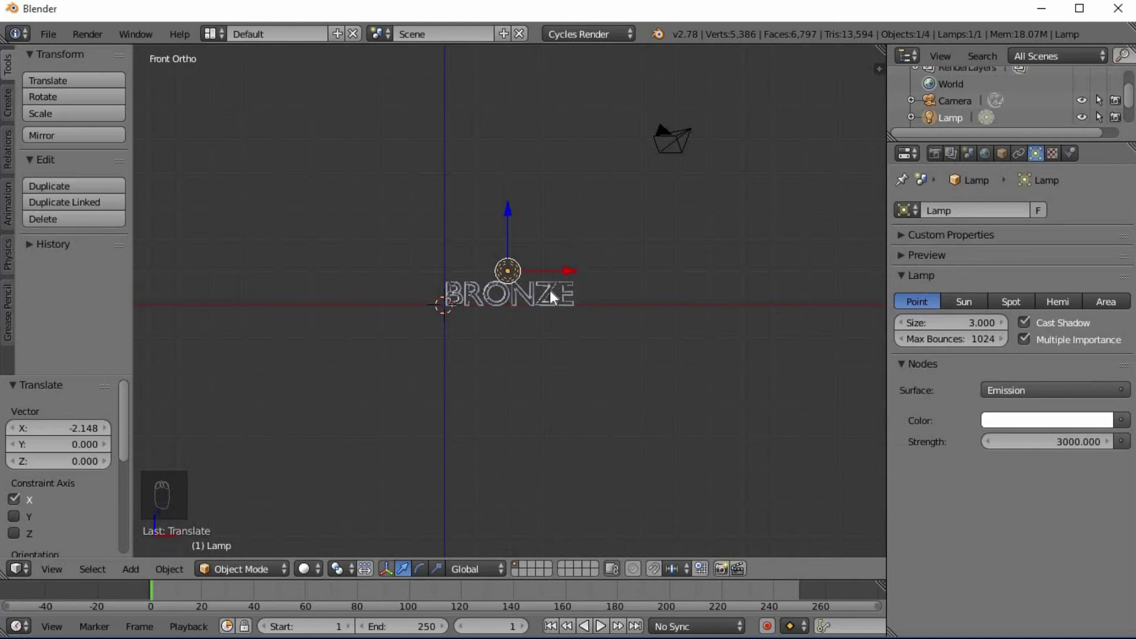
Examine the framing of the BRONZE text through the camera.
key("KP_0")
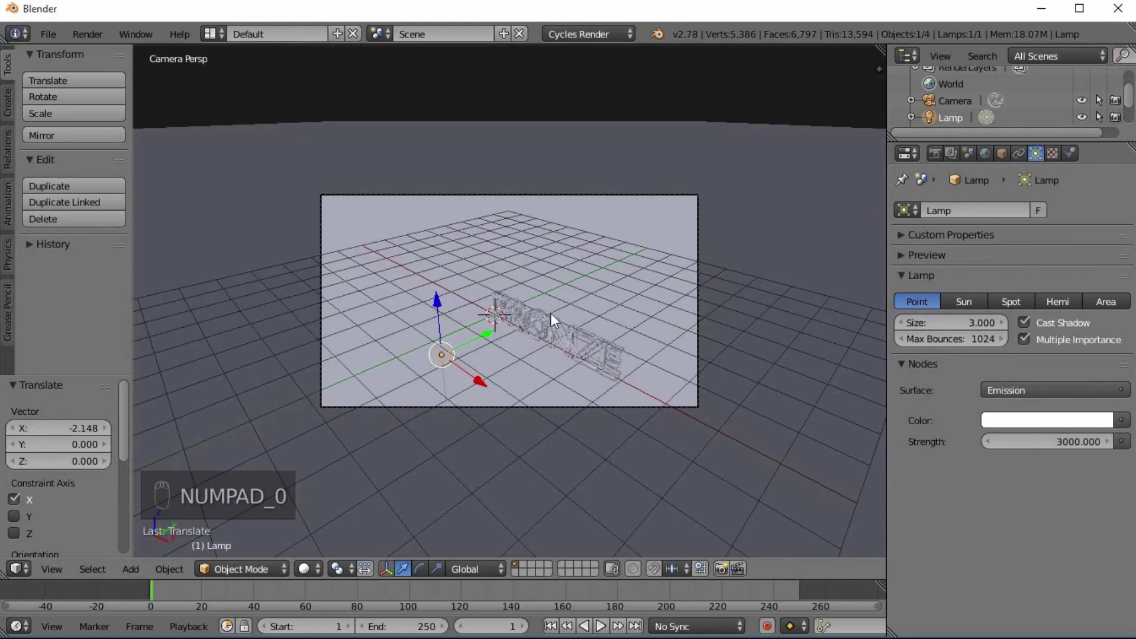
scroll(551, 312, "up", 3)
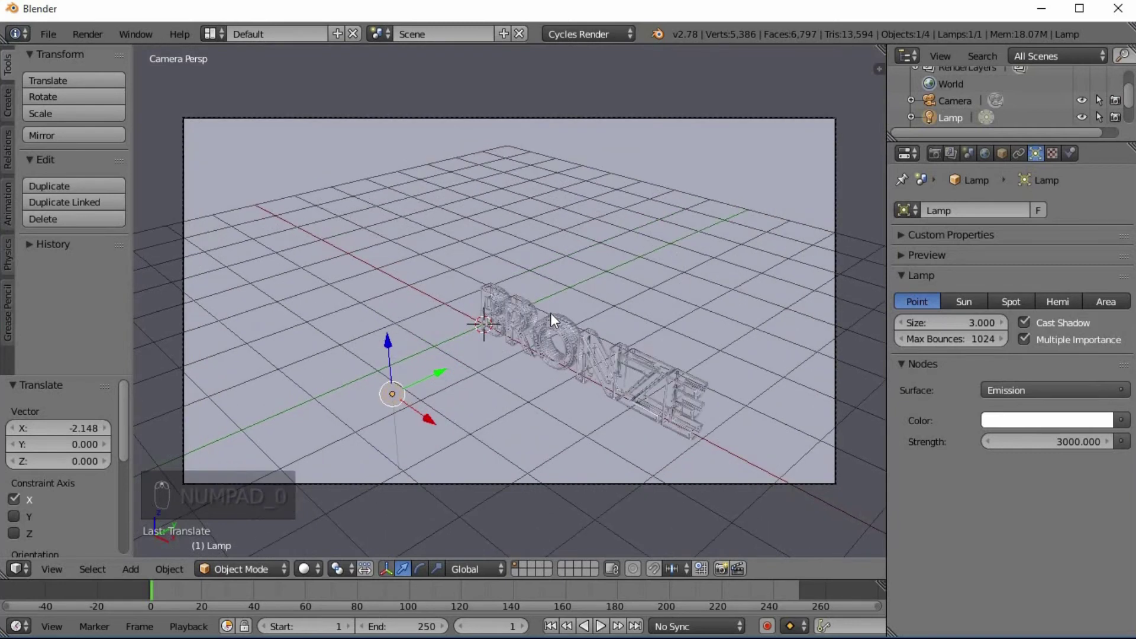
scroll(550, 313, "down", 4)
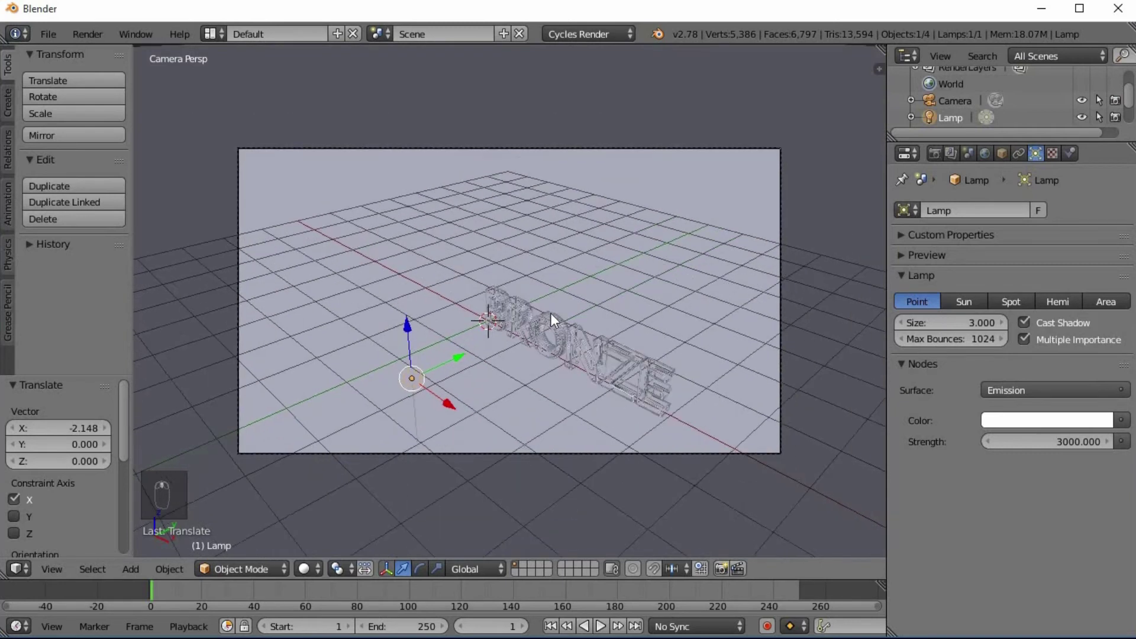
scroll(550, 313, "up", 2)
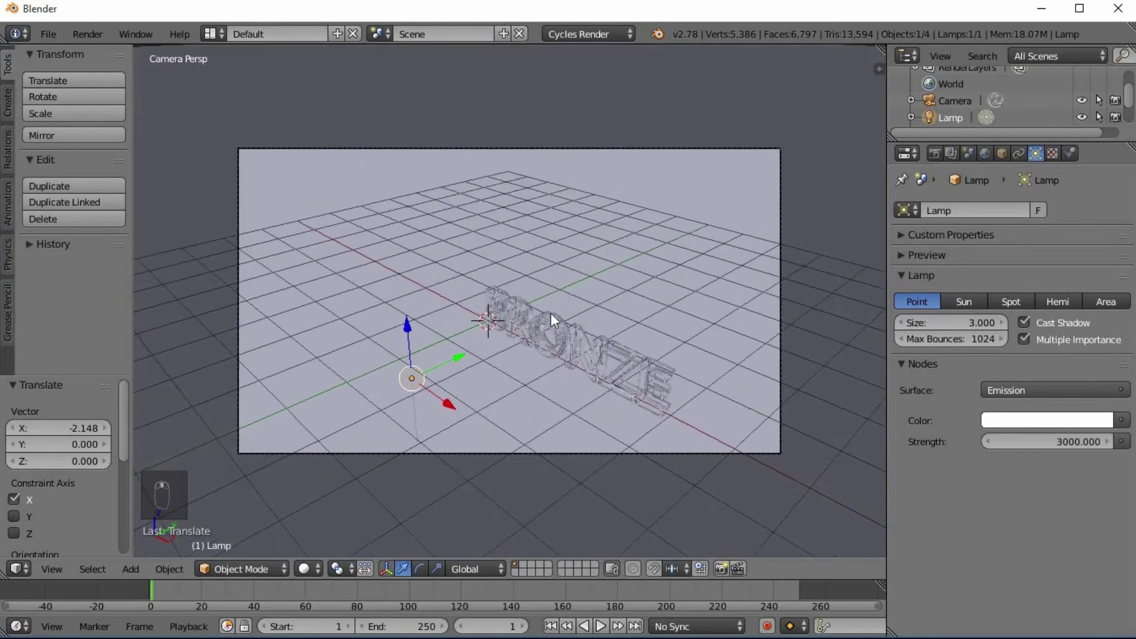
scroll(550, 313, "up", 3)
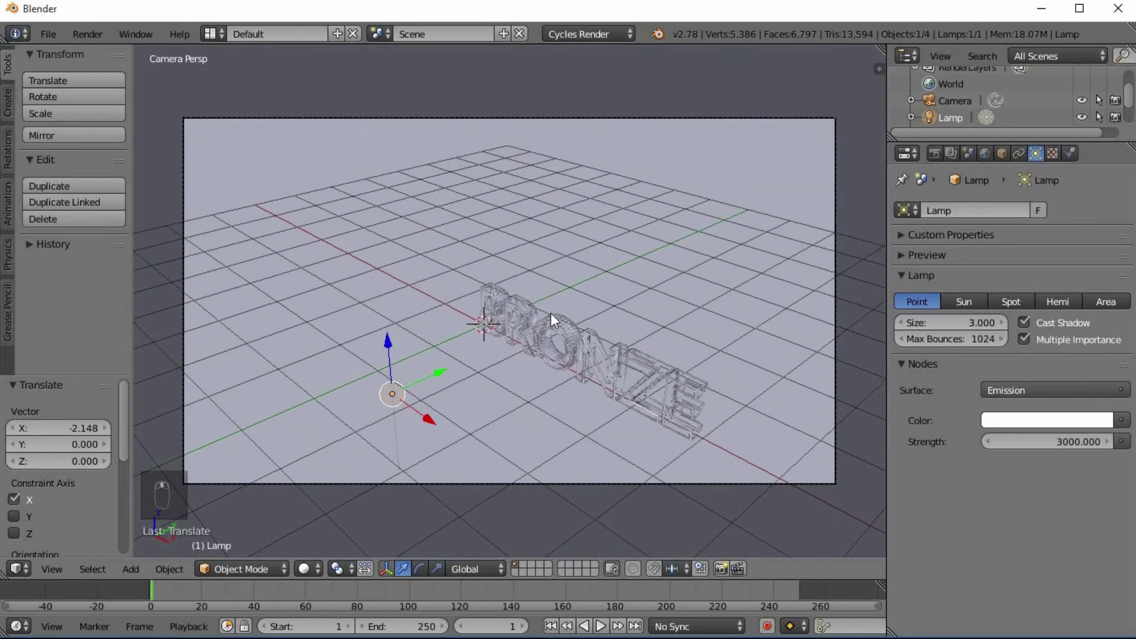
scroll(550, 313, "down", 2)
scroll(551, 304, "up", 3)
scroll(552, 304, "down", 4)
scroll(553, 304, "down", 1)
key("KP_0")
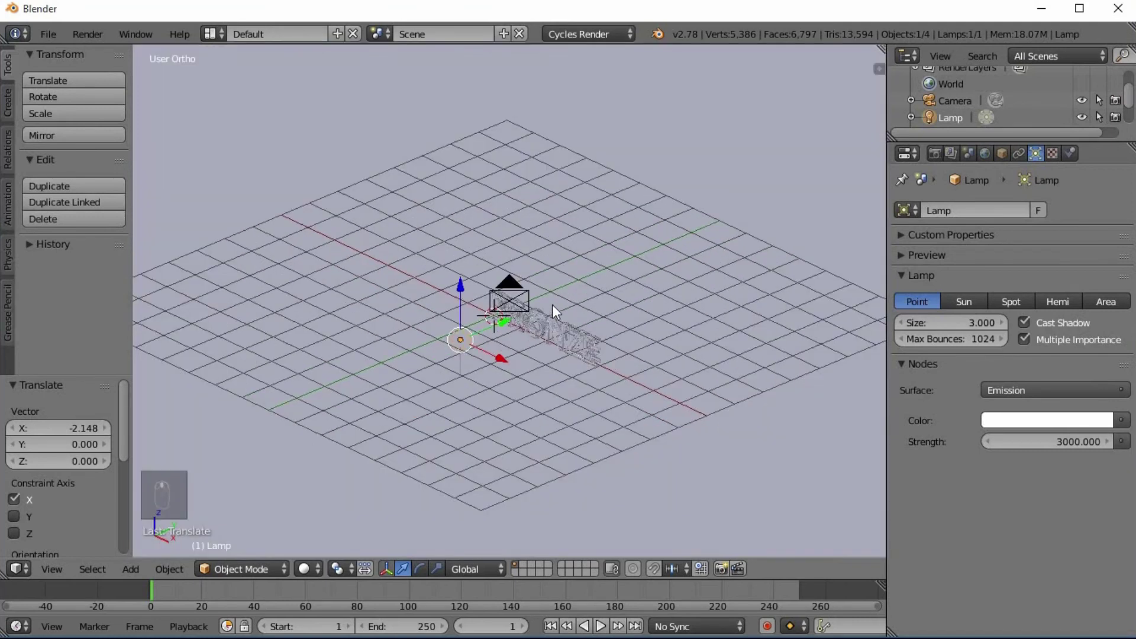
Look through the camera and lock it to the view so that navigating moves the camera.
key("KP_0")
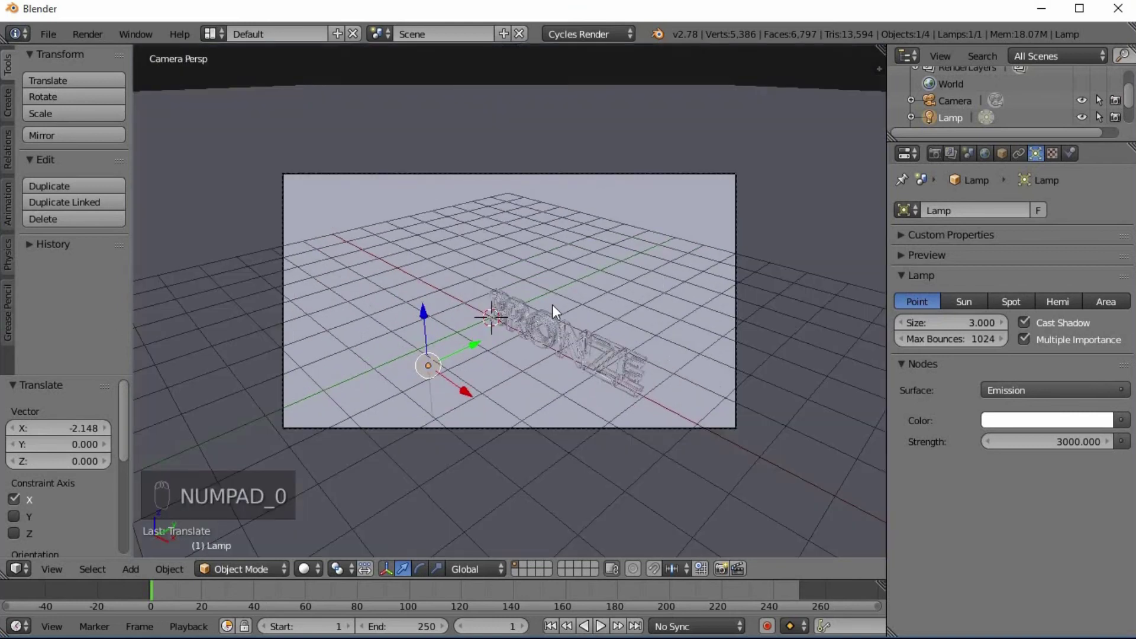
scroll(552, 304, "up", 1)
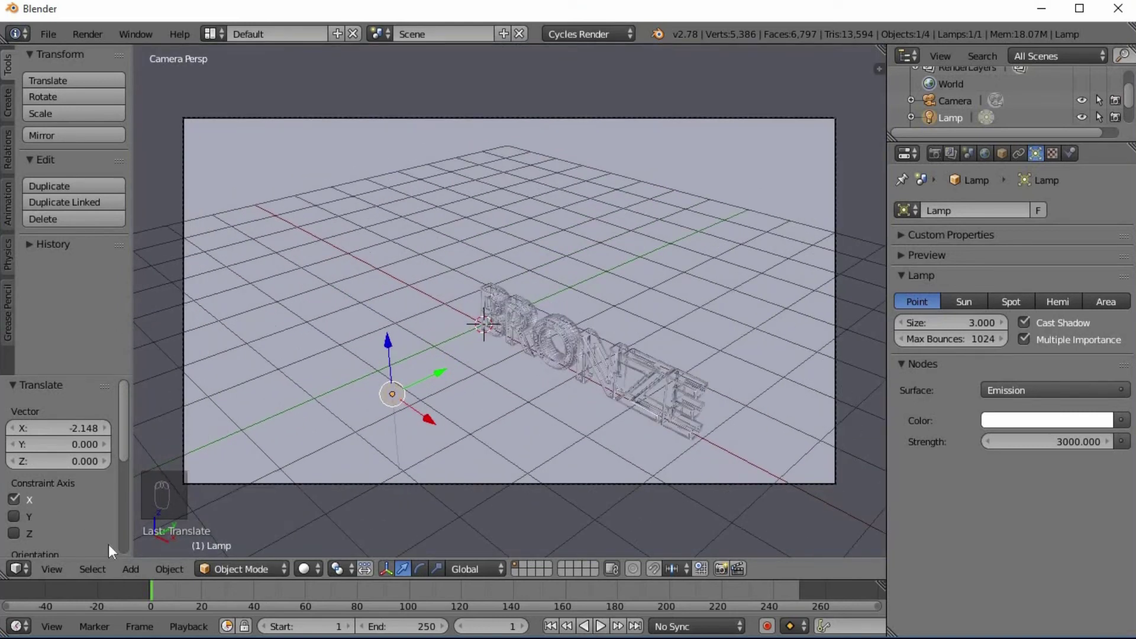
left_click(52, 568)
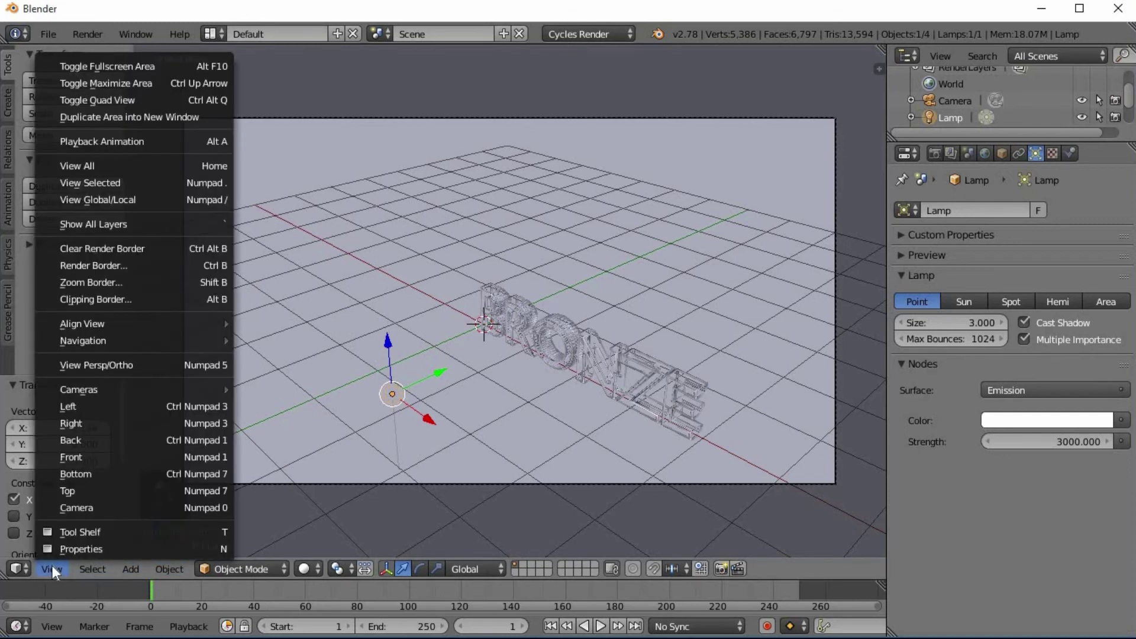
left_click(222, 549)
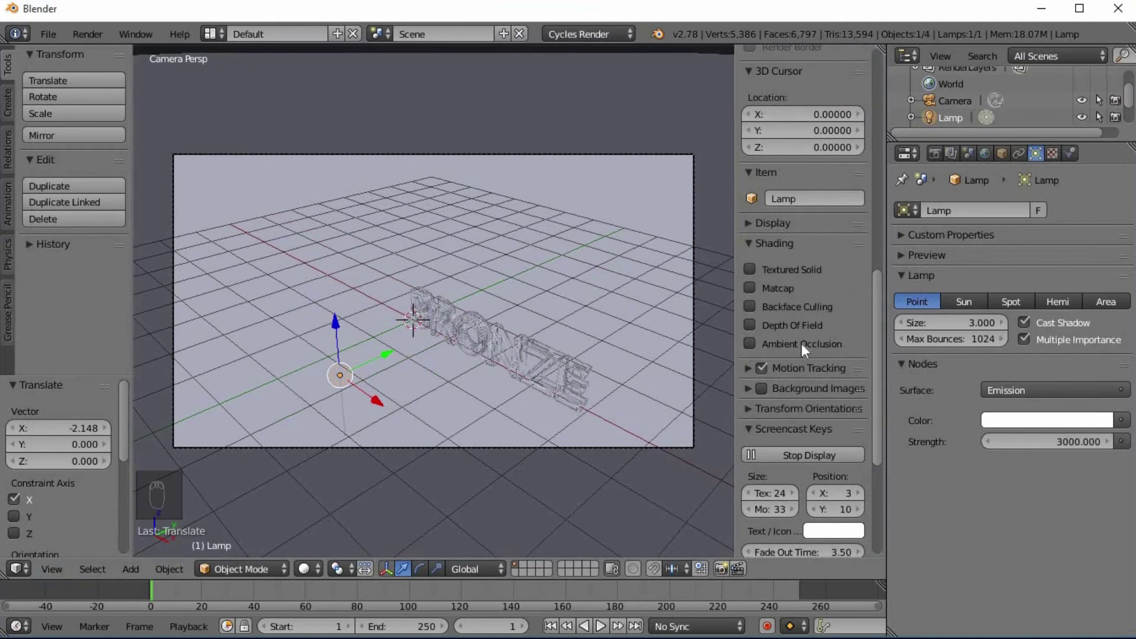
scroll(804, 344, "up", 12)
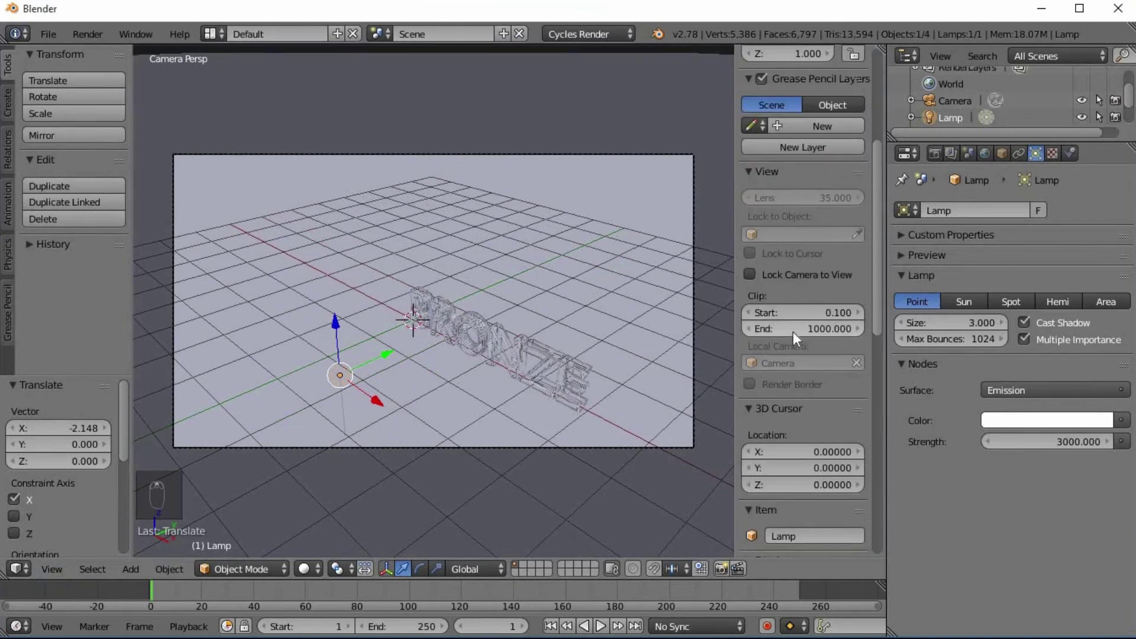
scroll(775, 337, "up", 3)
left_click(750, 342)
key("n")
Reposition the camera so the BRONZE text fills the frame at an angle, with the letter B nearest.
middle_click_drag(400, 325, 414, 348)
scroll(554, 325, "up", 2)
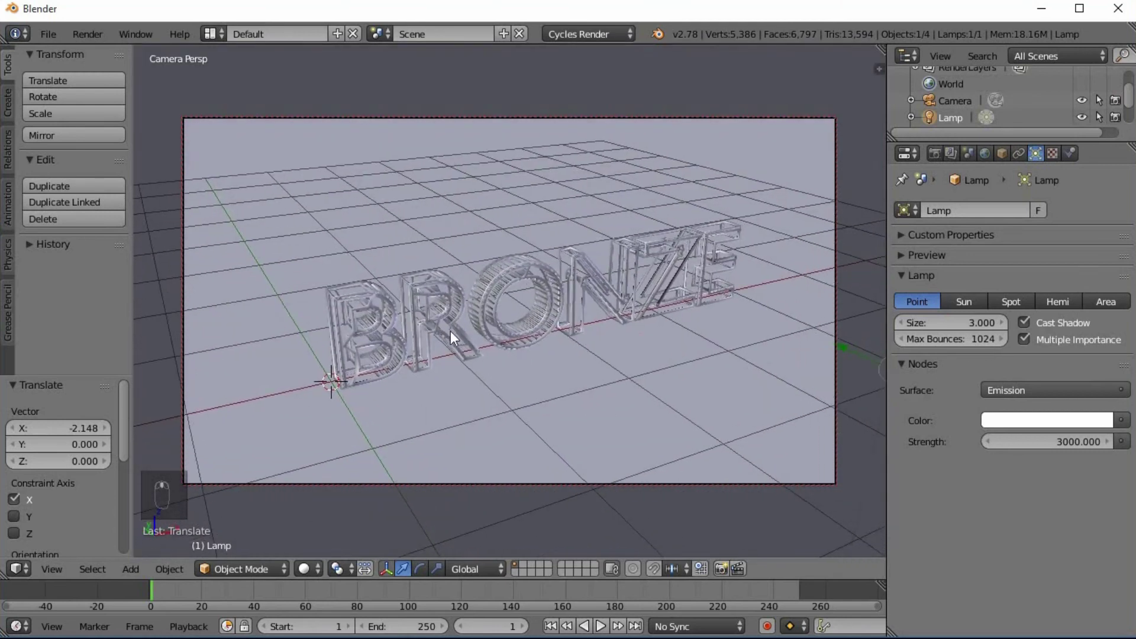
scroll(449, 332, "up", 3)
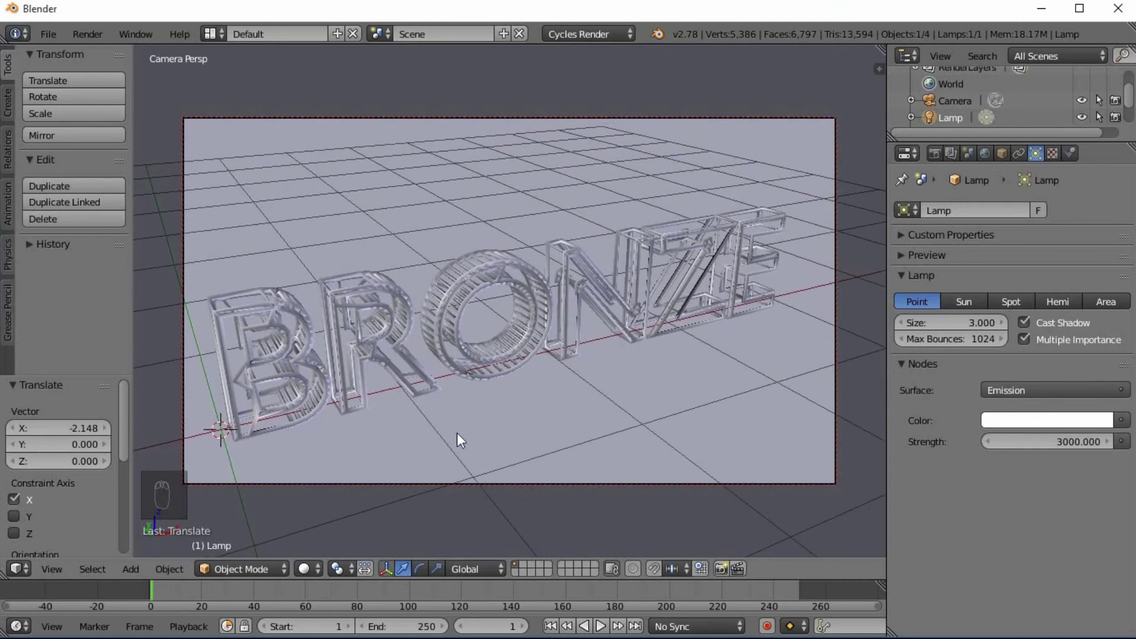
Preview the camera view in Rendered viewport shading, and return to Solid shading.
left_click(308, 571)
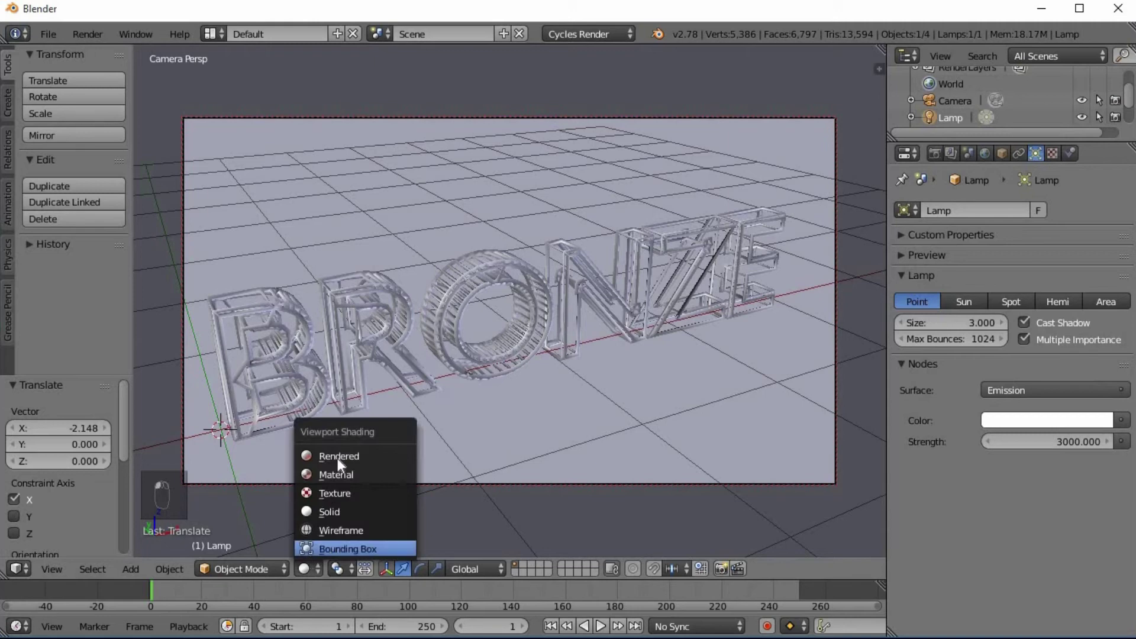
left_click(339, 455)
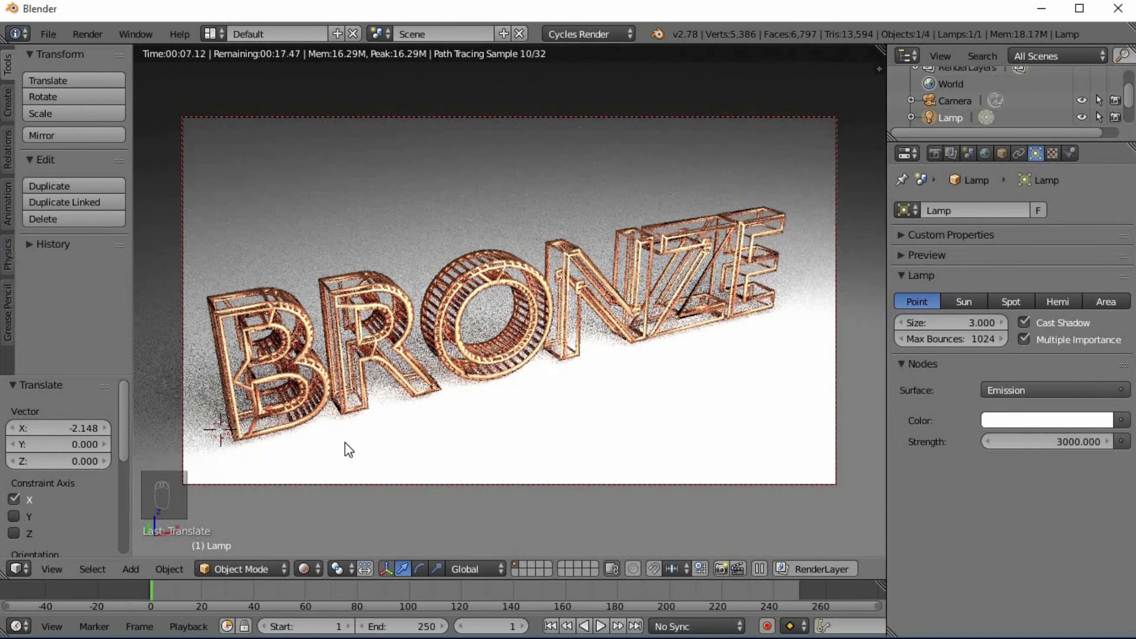
left_click(304, 569)
left_click(320, 507)
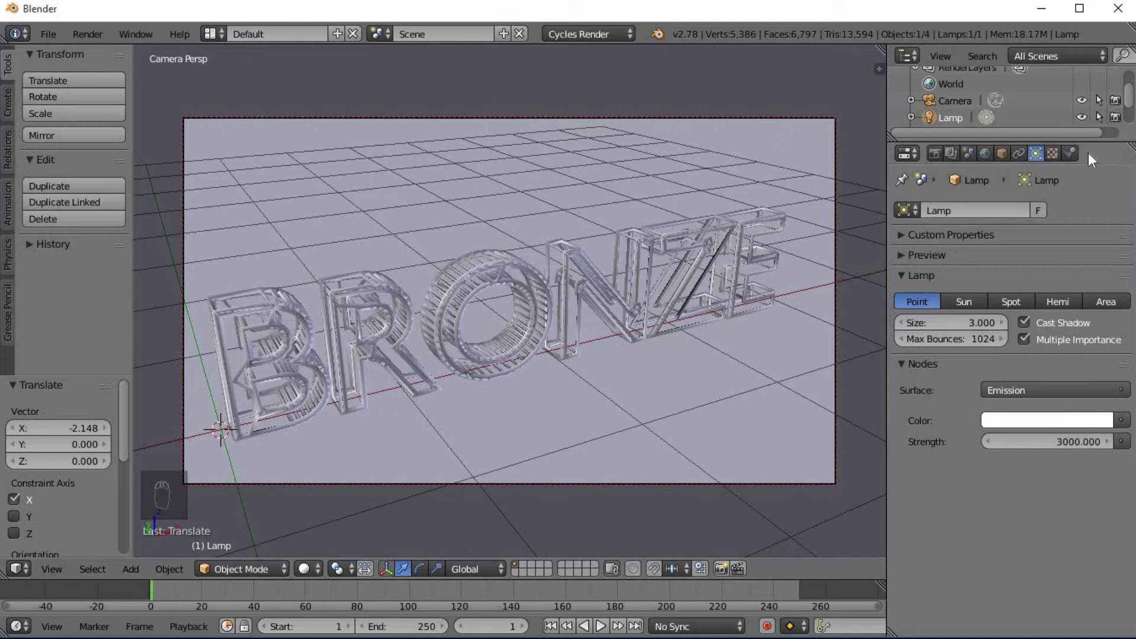
Set the render output format to JPEG with a quality of 100%.
left_click(932, 154)
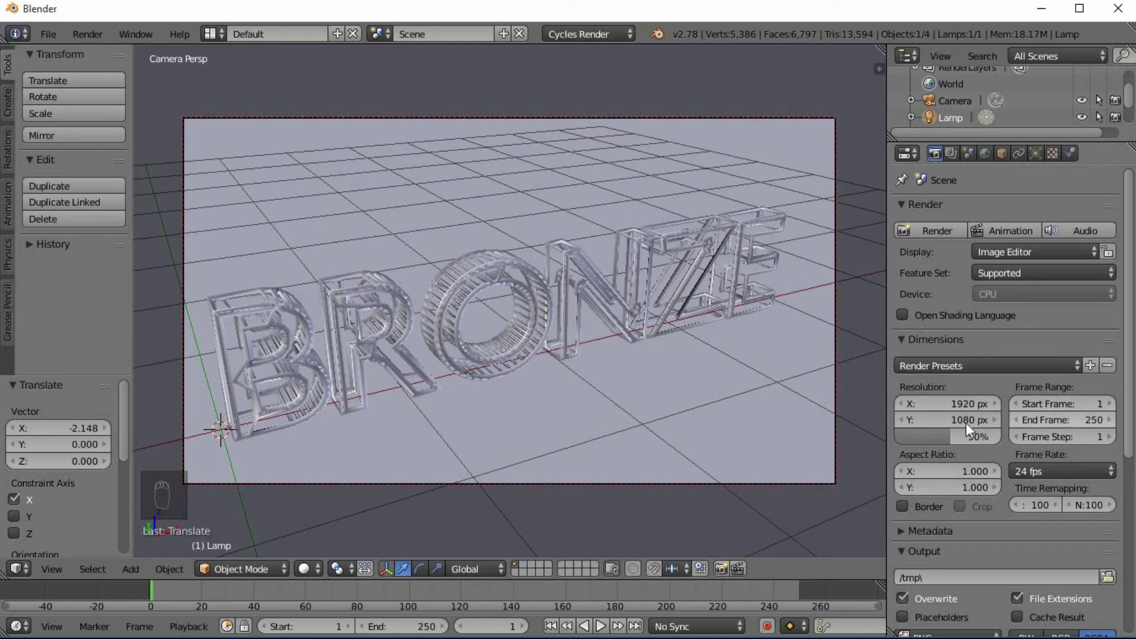
left_click(1066, 366)
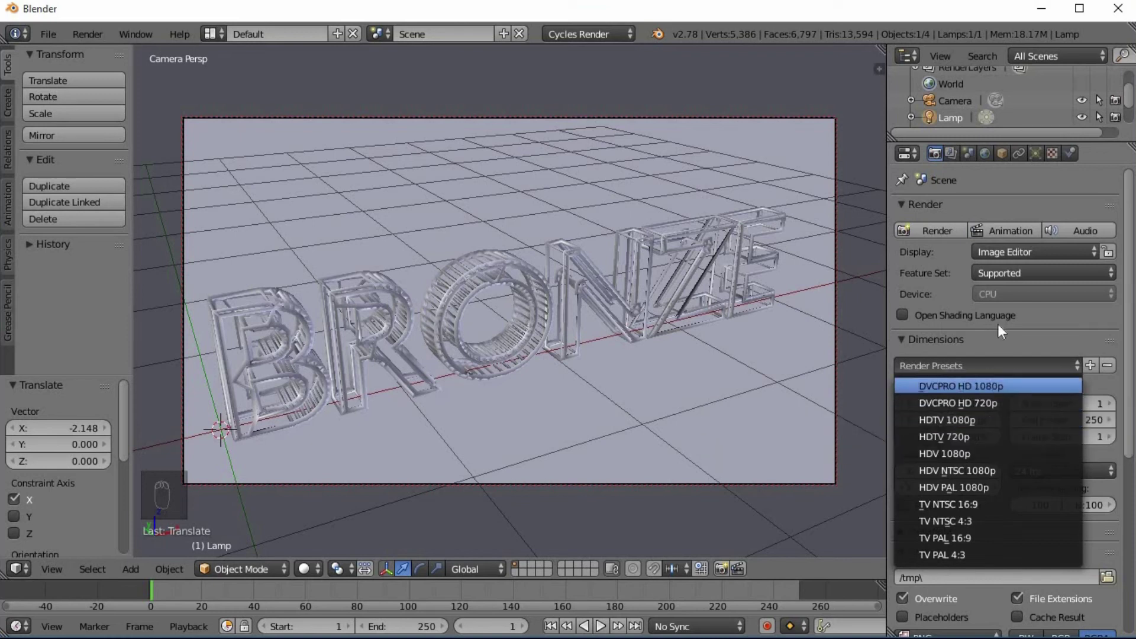
left_click(1000, 345)
scroll(941, 455, "down", 8)
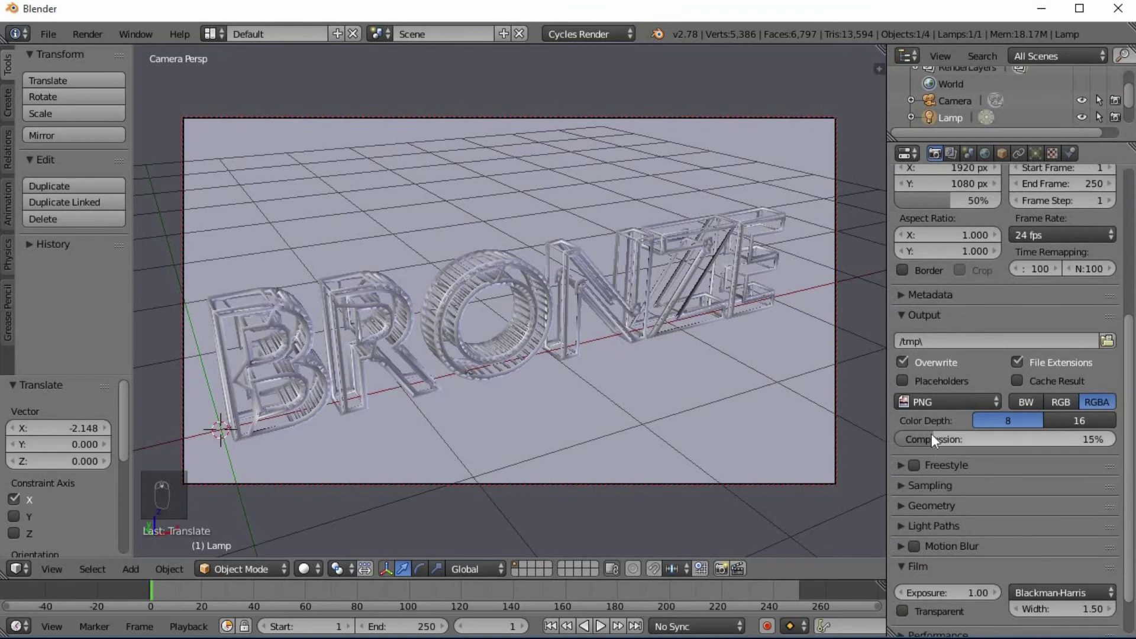
left_click(934, 401)
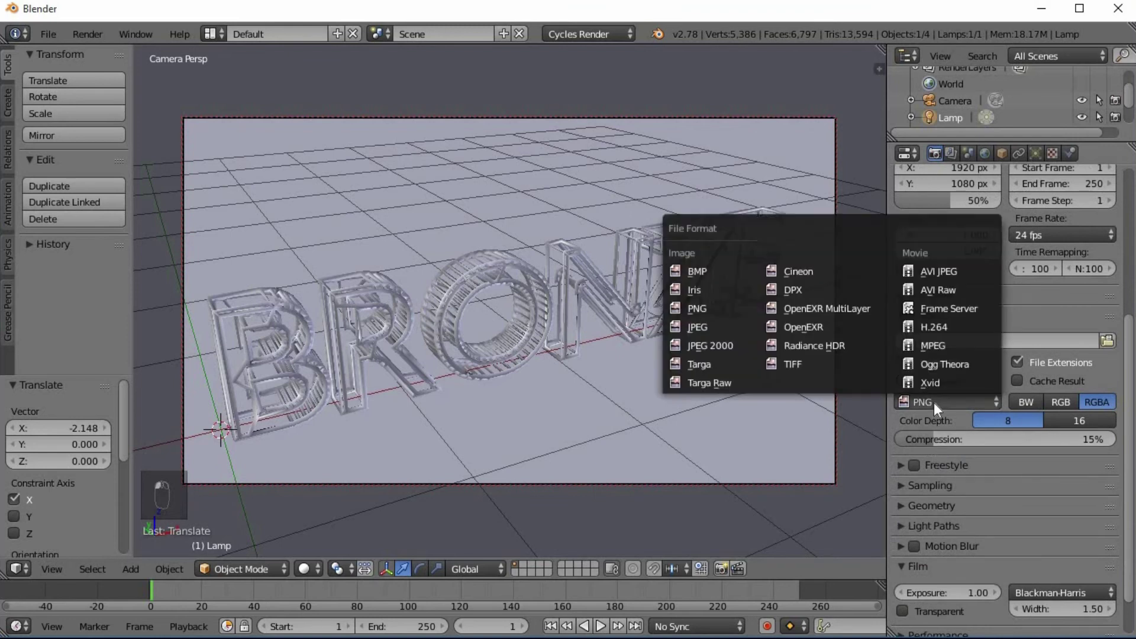
left_click(696, 327)
left_click(997, 420)
type("100")
key("Return")
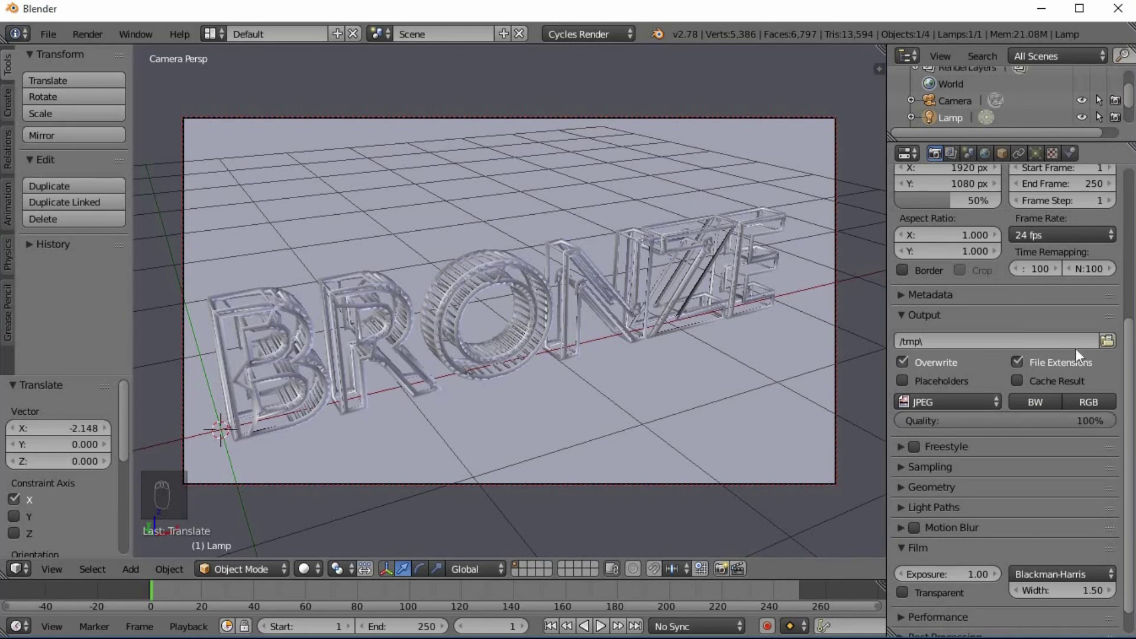
Set the render output folder to the Desktop.
left_click(1108, 340)
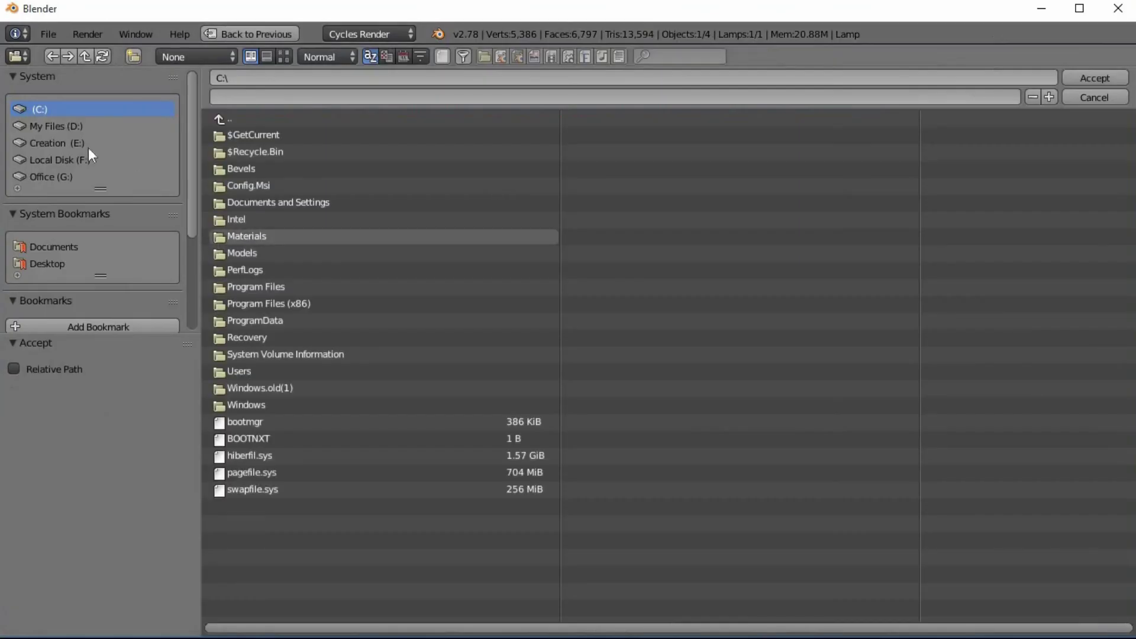
left_click(56, 263)
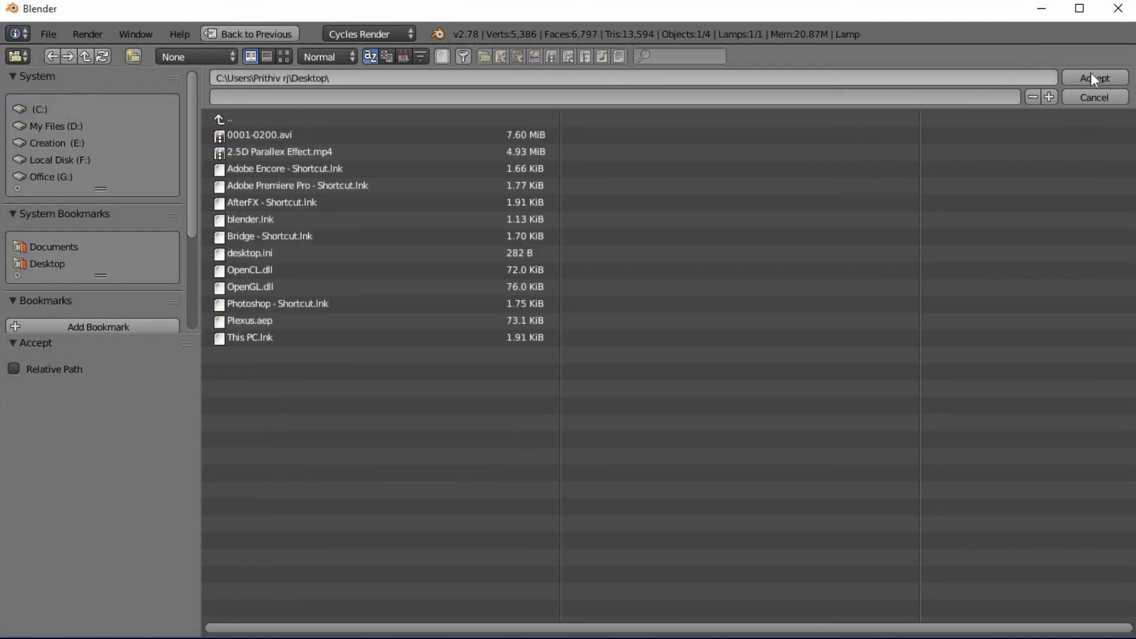
left_click(506, 98)
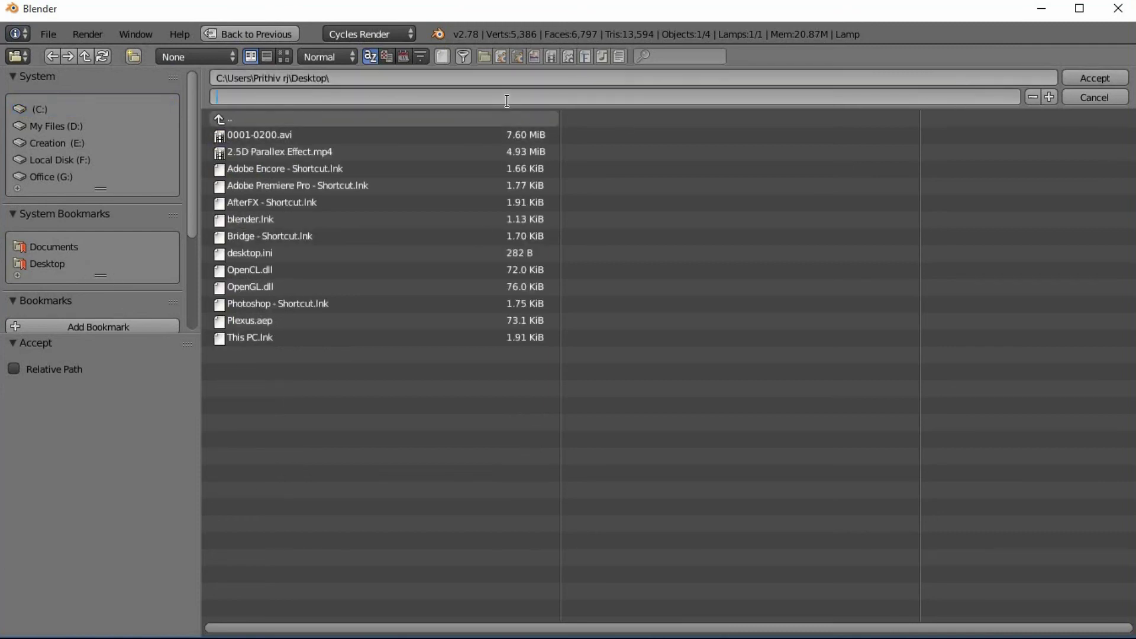
left_click(1085, 79)
Set the number of Cycles render samples to 150 in the sampling settings.
scroll(987, 453, "down", 5)
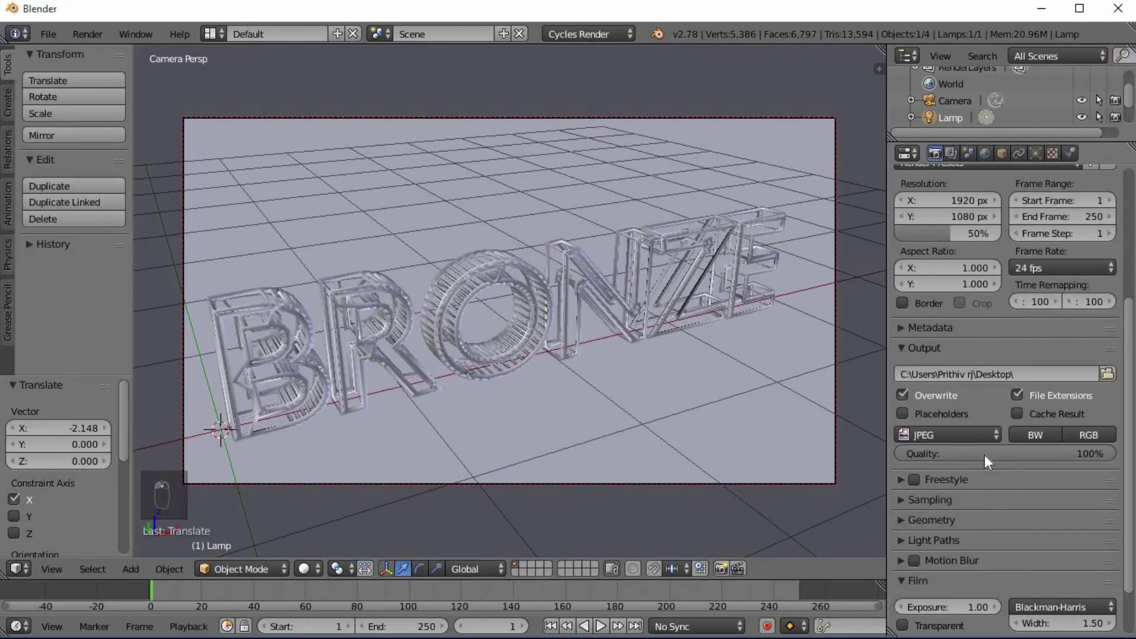
left_click(901, 438)
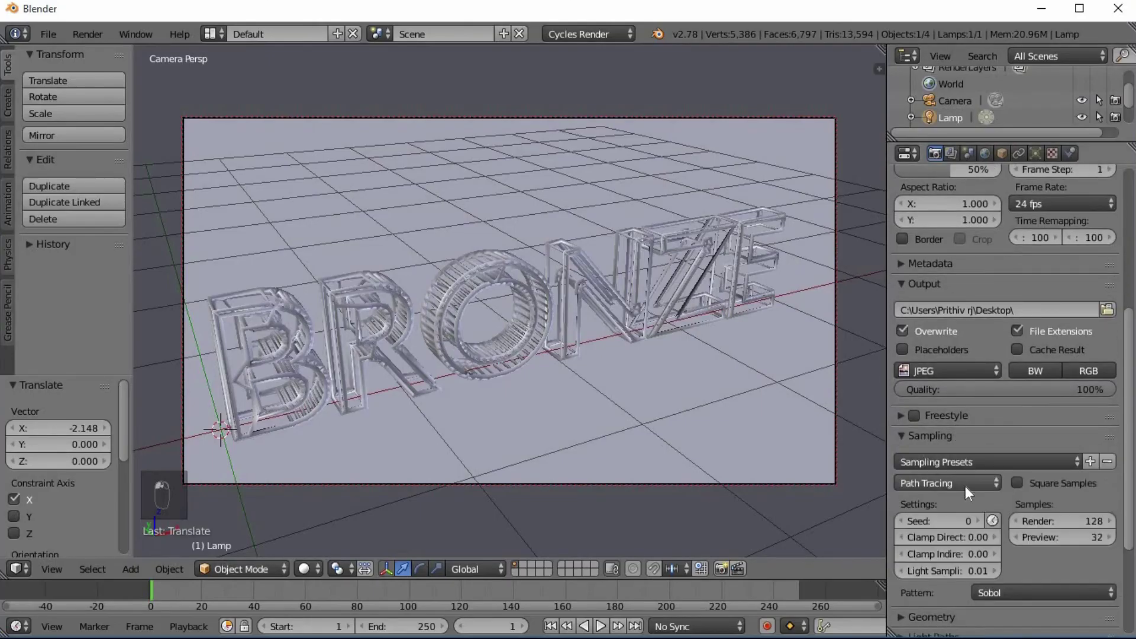
scroll(964, 487, "down", 1)
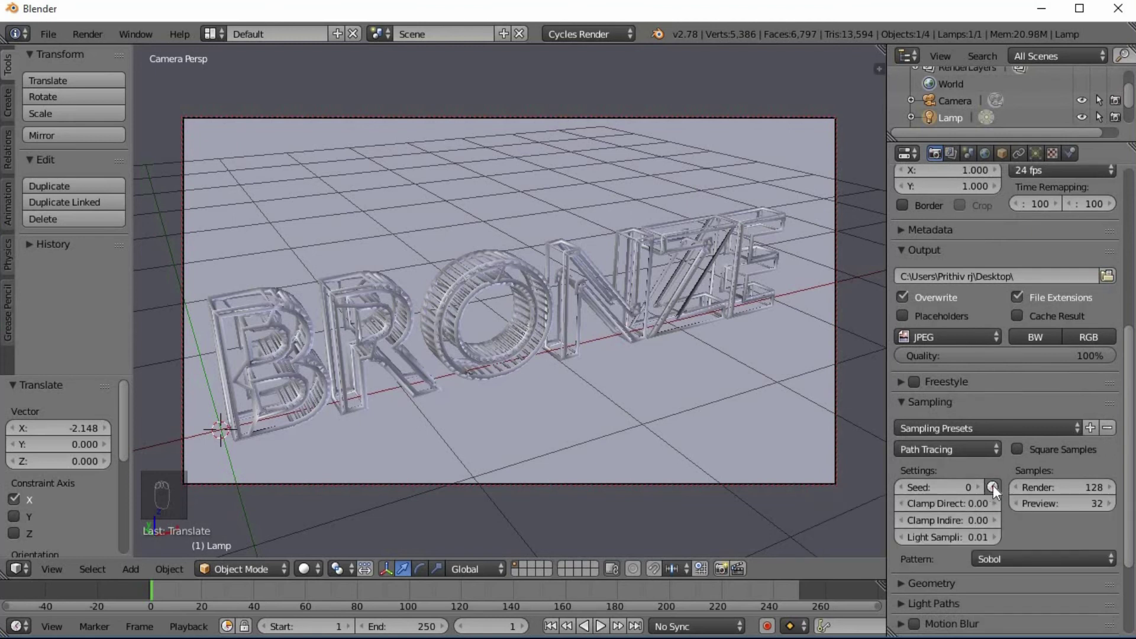
scroll(990, 485, "down", 2)
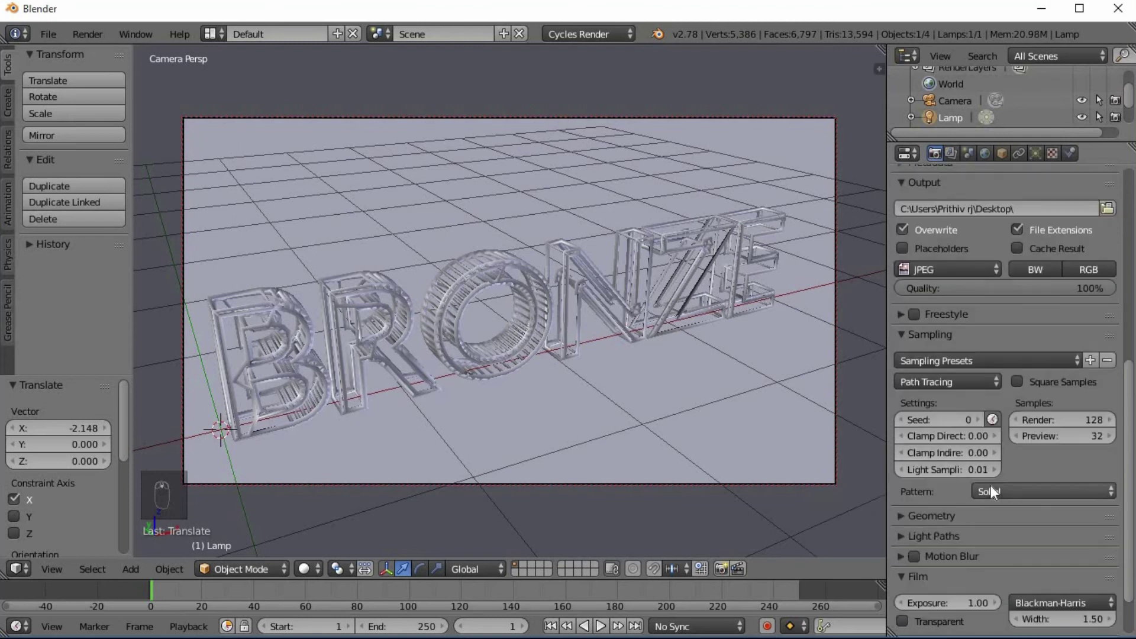
left_click(1063, 420)
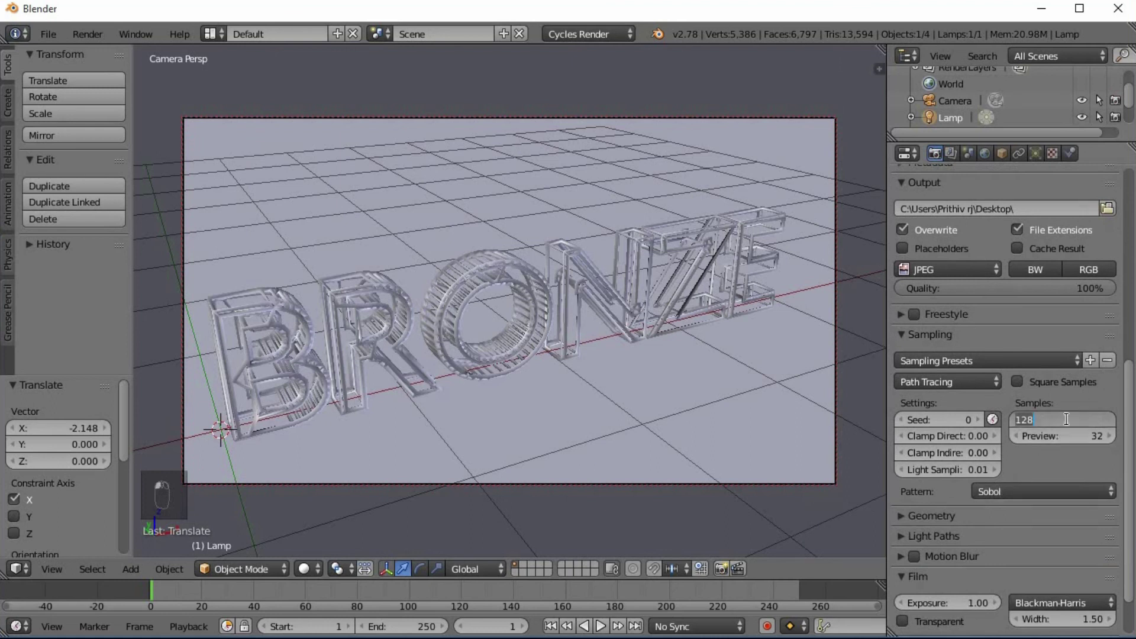
type("150")
key("Return")
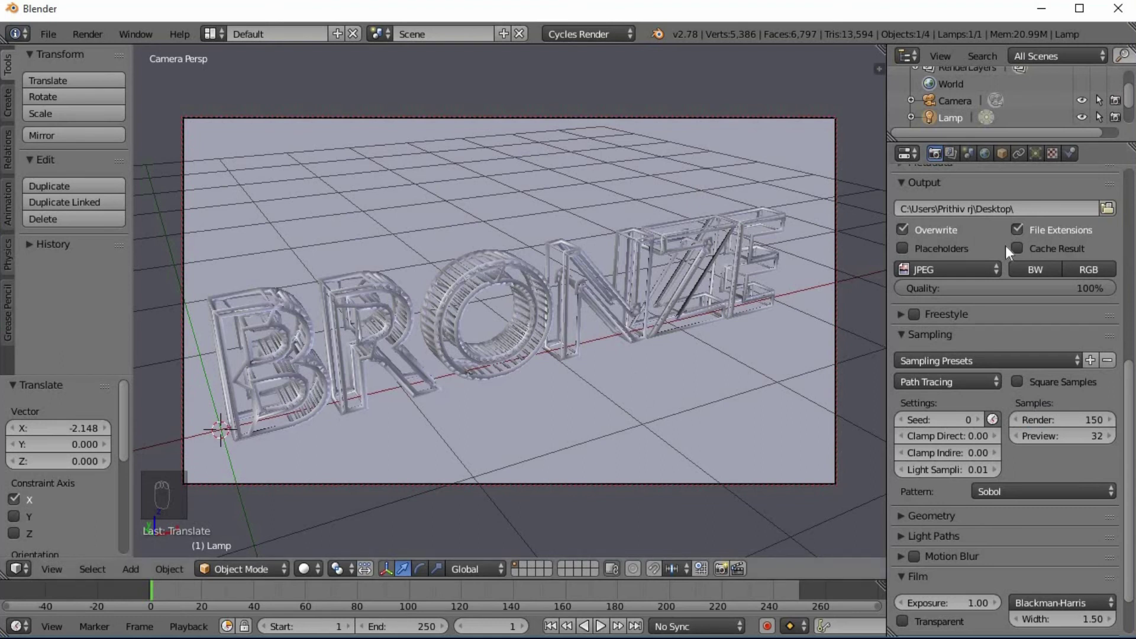
Render the still image of the BRONZE text from the camera.
scroll(1018, 402, "down", 3)
scroll(1027, 458, "up", 10)
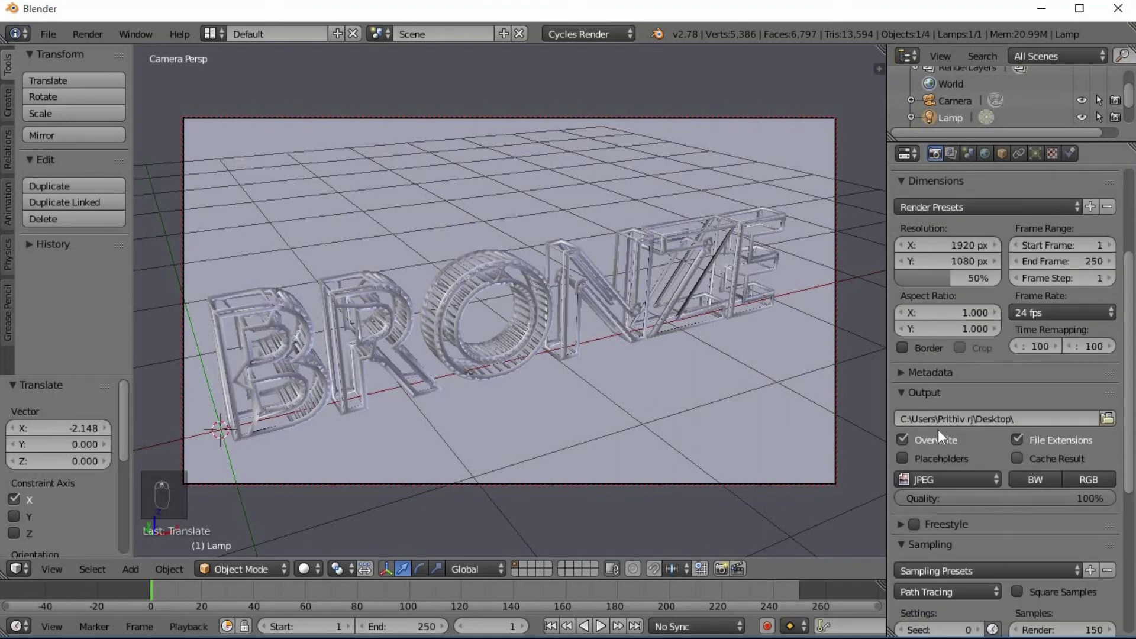
scroll(923, 379, "up", 3)
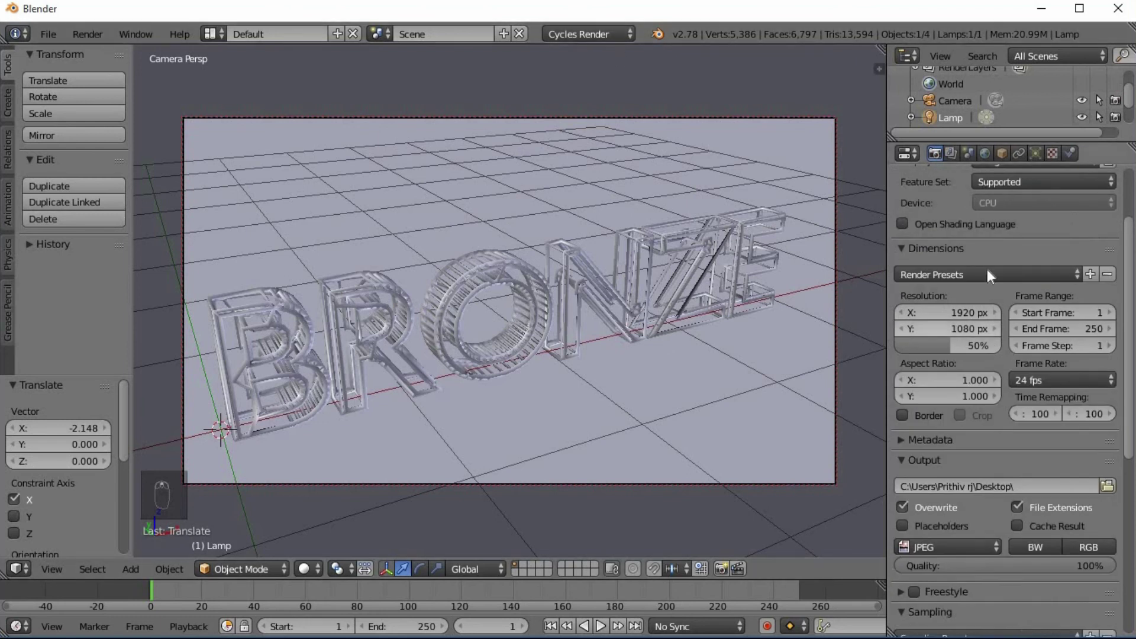
scroll(988, 269, "up", 4)
left_click(941, 228)
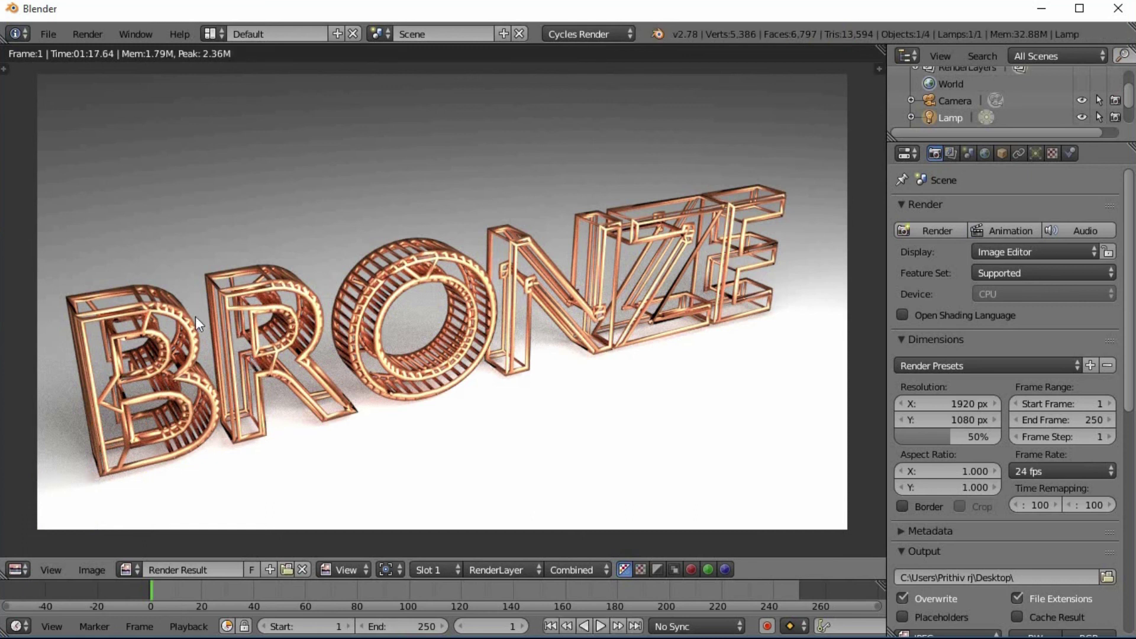
Save the rendered image to the Desktop as a JPEG named "bronze 2.jpg".
left_click(82, 573)
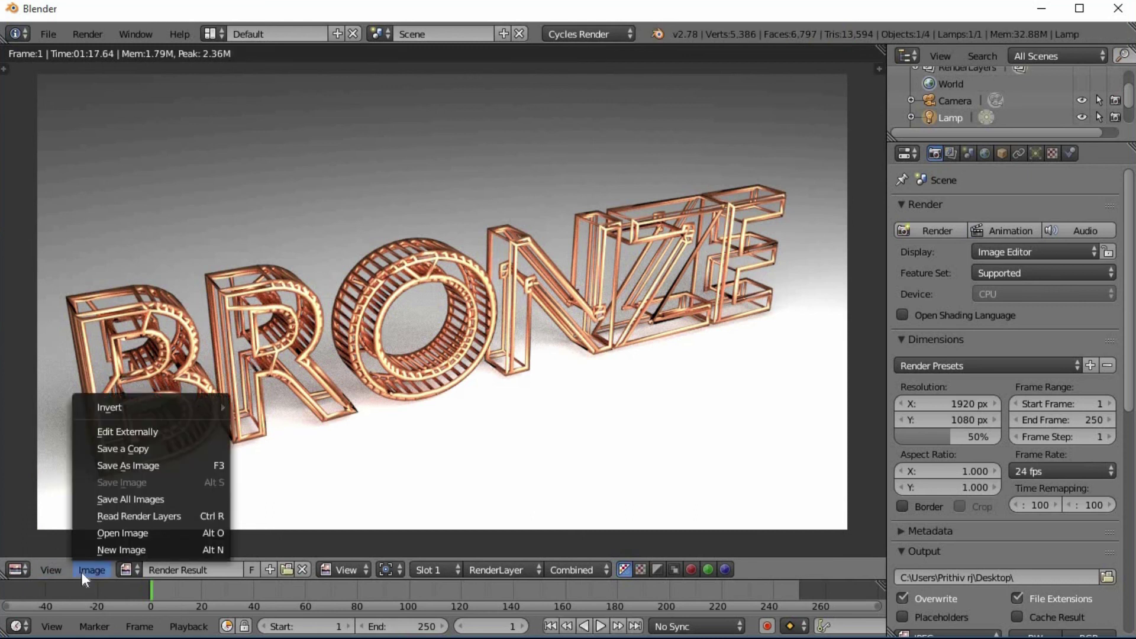
left_click(136, 464)
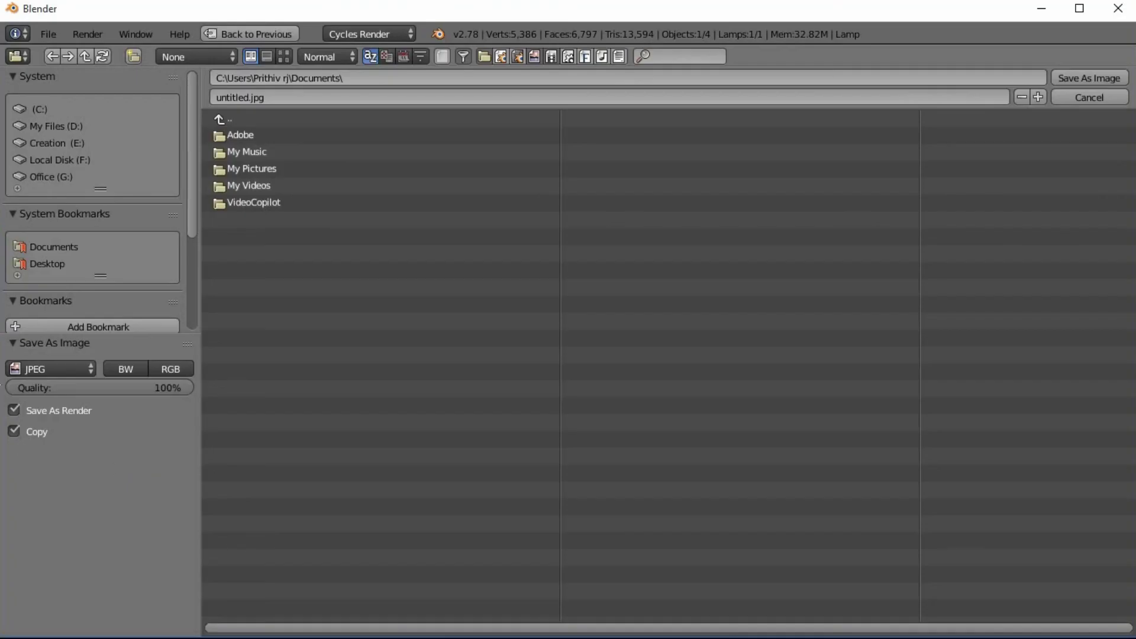
left_click(60, 268)
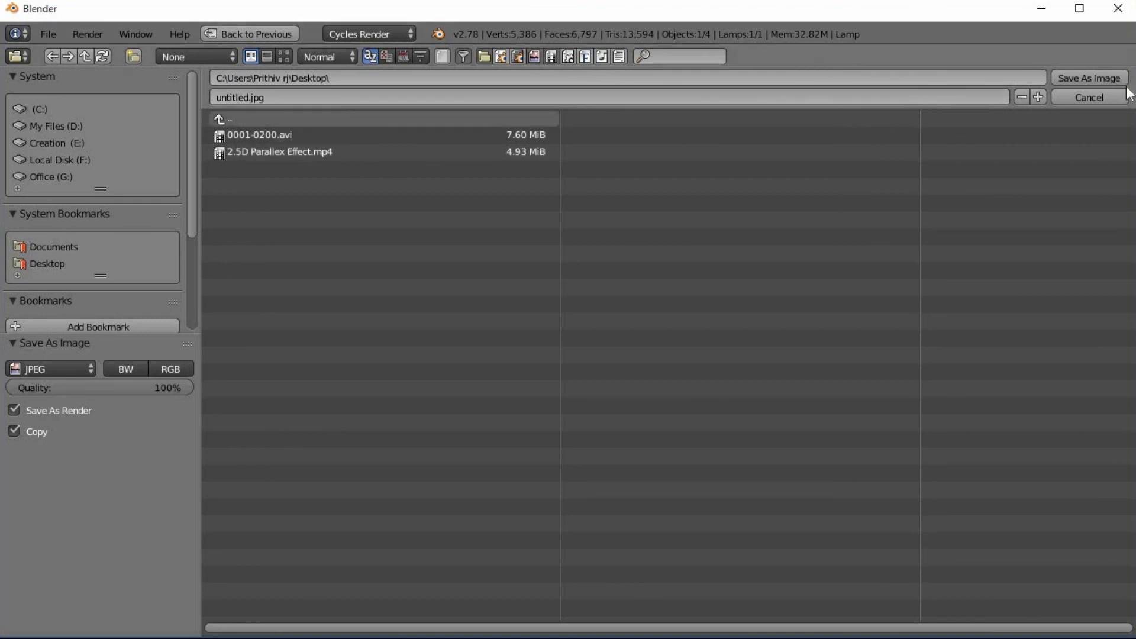
left_click(365, 96)
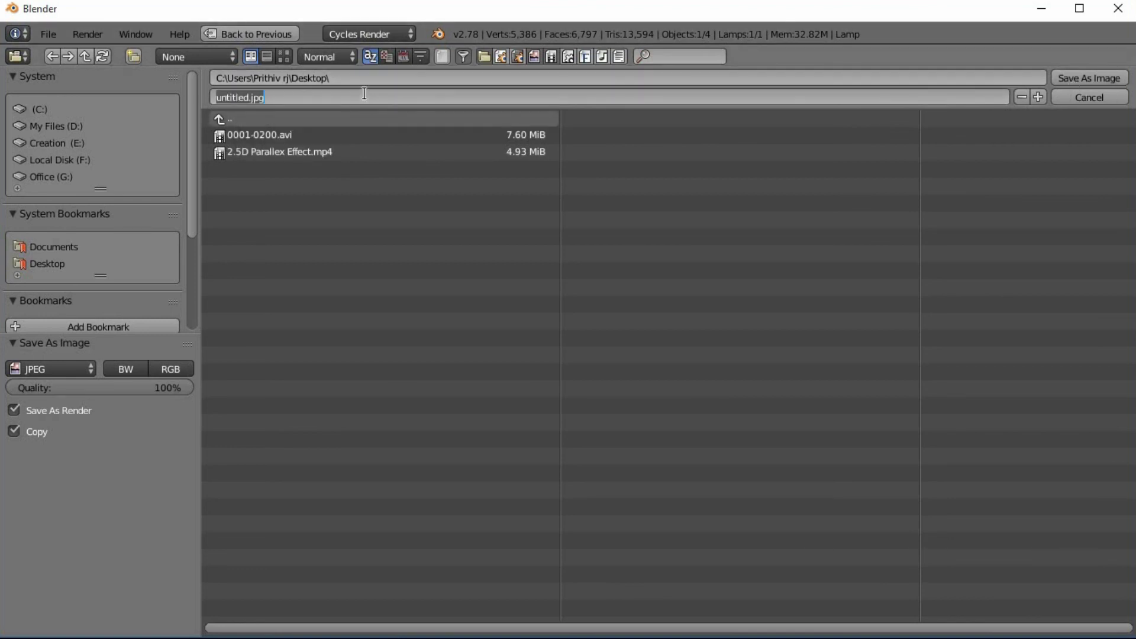
type("bro")
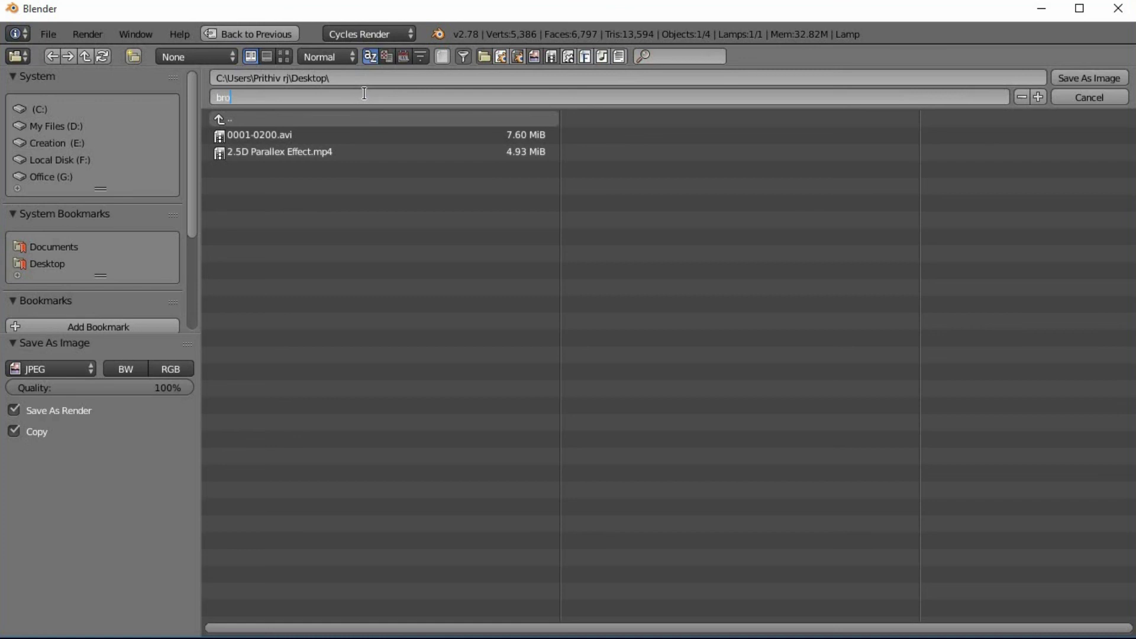
type("nze 2")
key("Return")
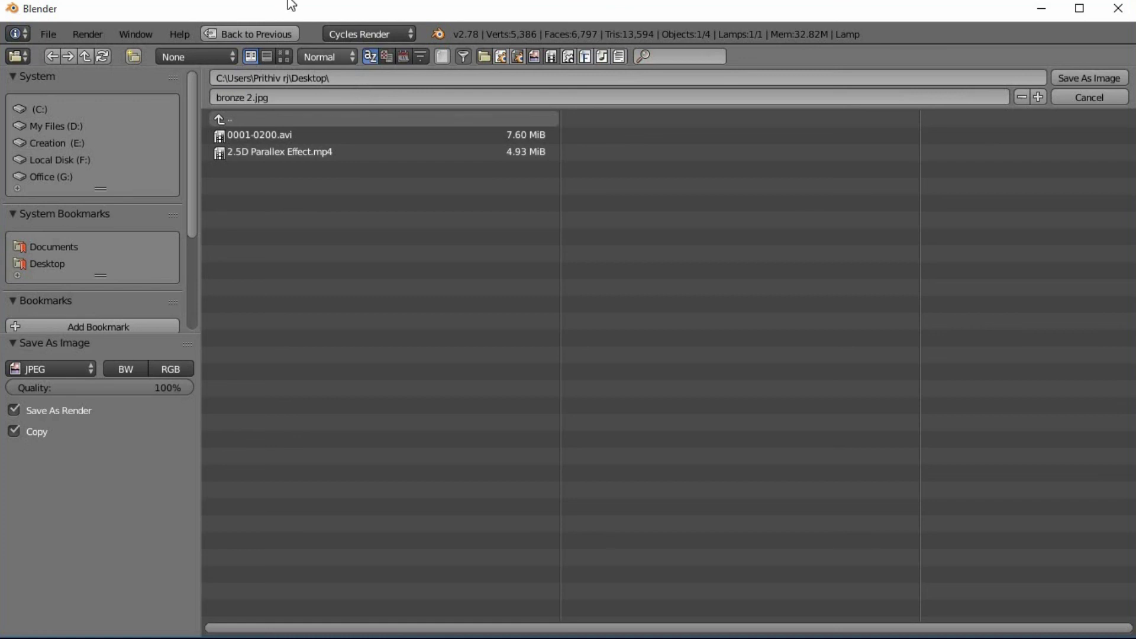
key("Return")
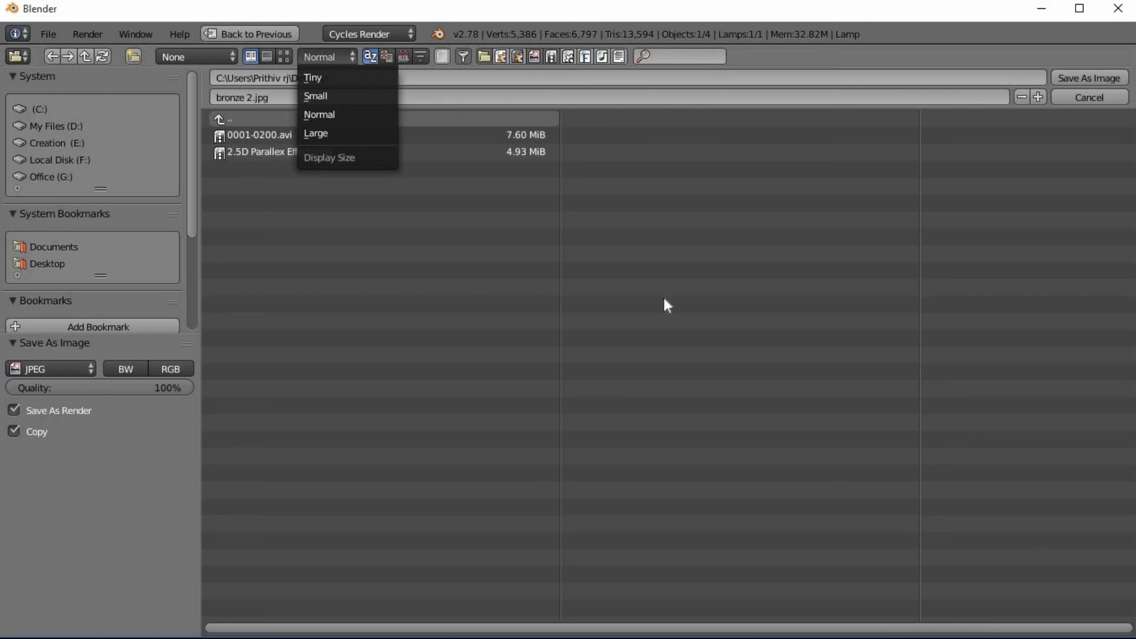
left_click(703, 357)
key("Return")
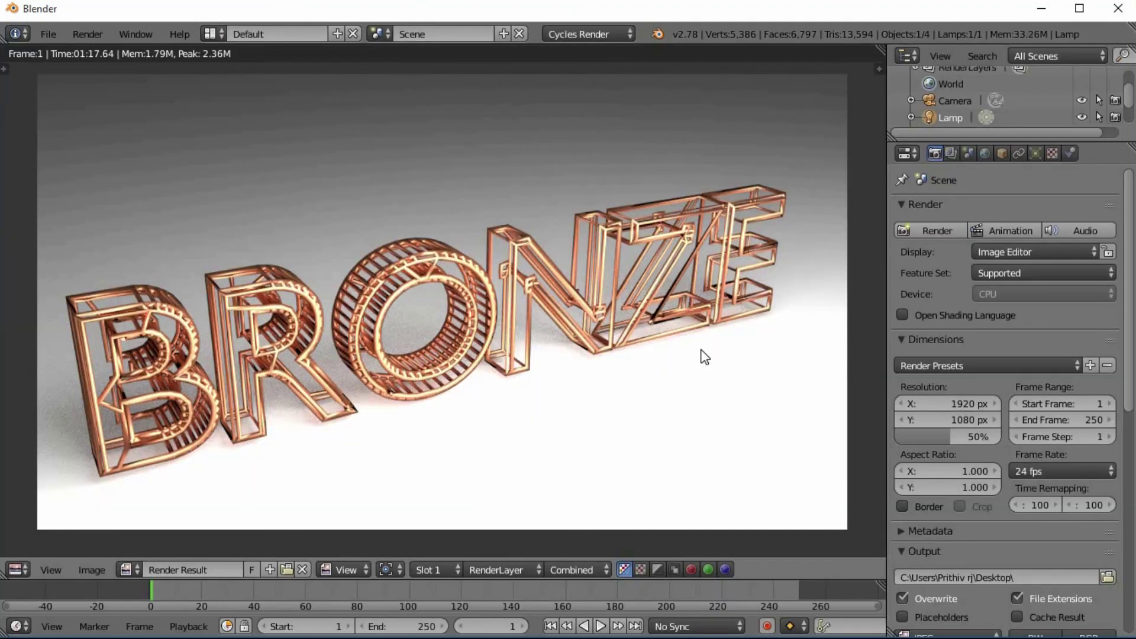